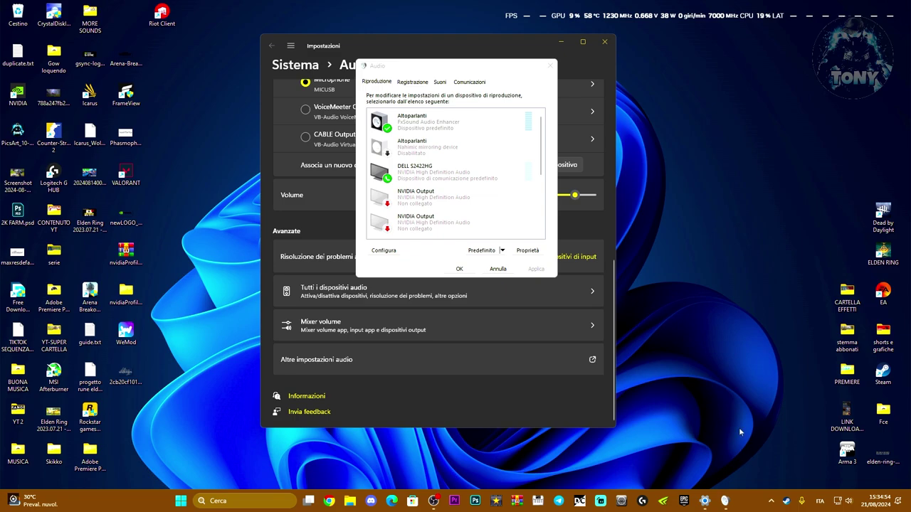
Step: Open the advanced properties of the FxSound Audio Enhancer speakers from the playback device list
{"action": "left_click_drag", "start_coordinate": [441, 66], "coordinate": [406, 67]}
{"action": "left_click", "coordinate": [378, 121]}
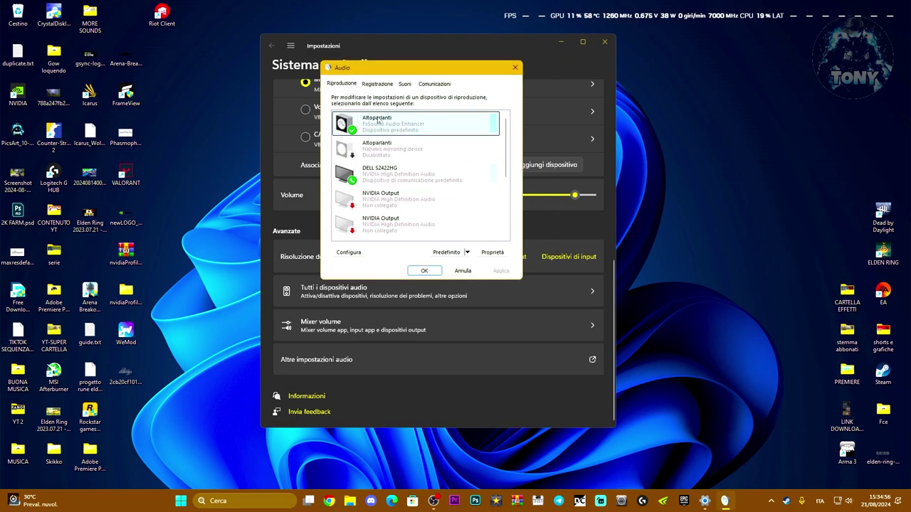
{"action": "right_click", "coordinate": [385, 123]}
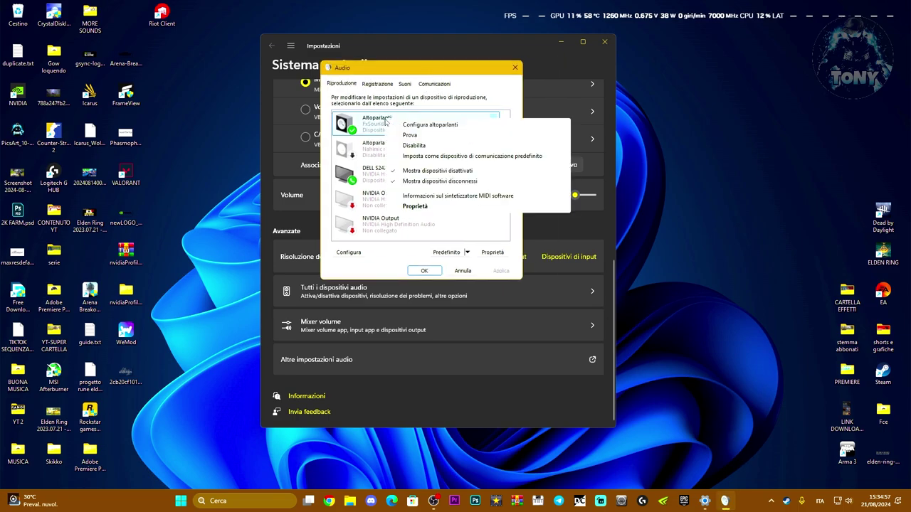
{"action": "left_click", "coordinate": [414, 206]}
{"action": "left_click", "coordinate": [399, 119]}
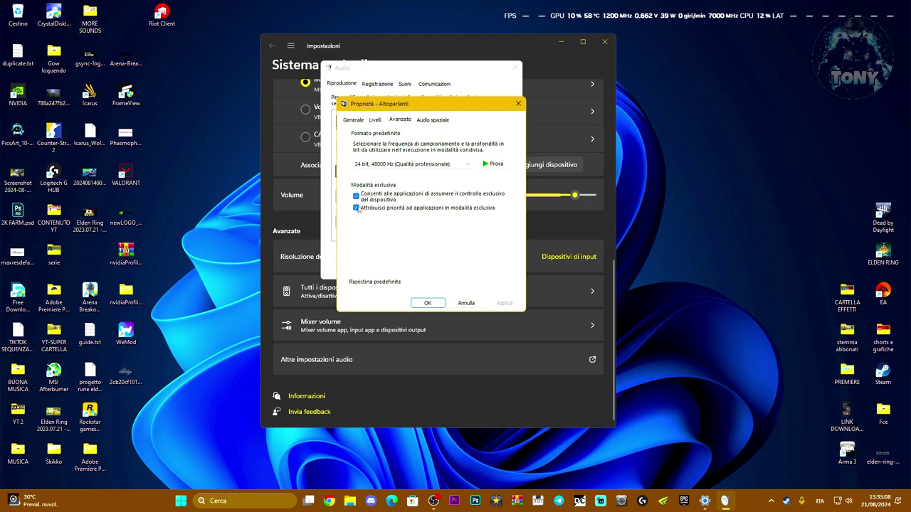
Step: Choose 24 bit, 48000 Hz (Qualità professionale) as the FxSound speakers' default format, test the sound and accept the properties
{"action": "left_click", "coordinate": [414, 165]}
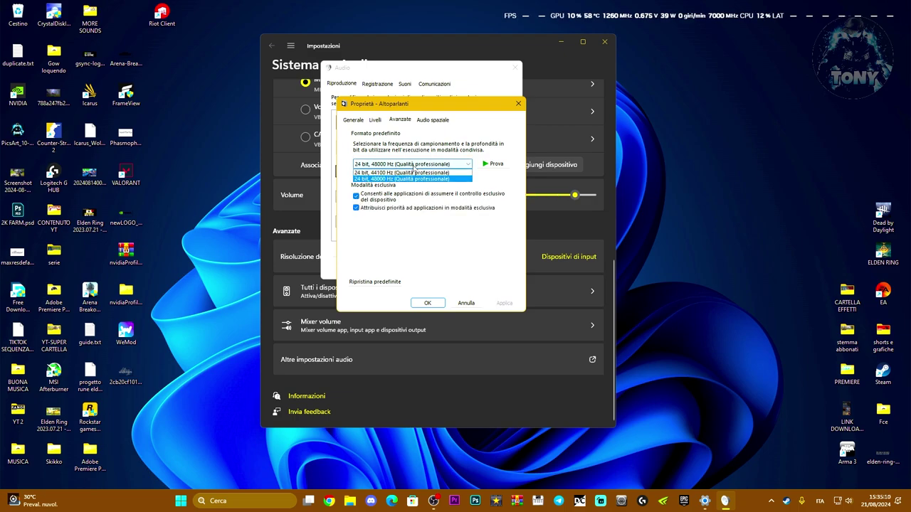
{"action": "left_click", "coordinate": [387, 179]}
{"action": "left_click", "coordinate": [388, 164]}
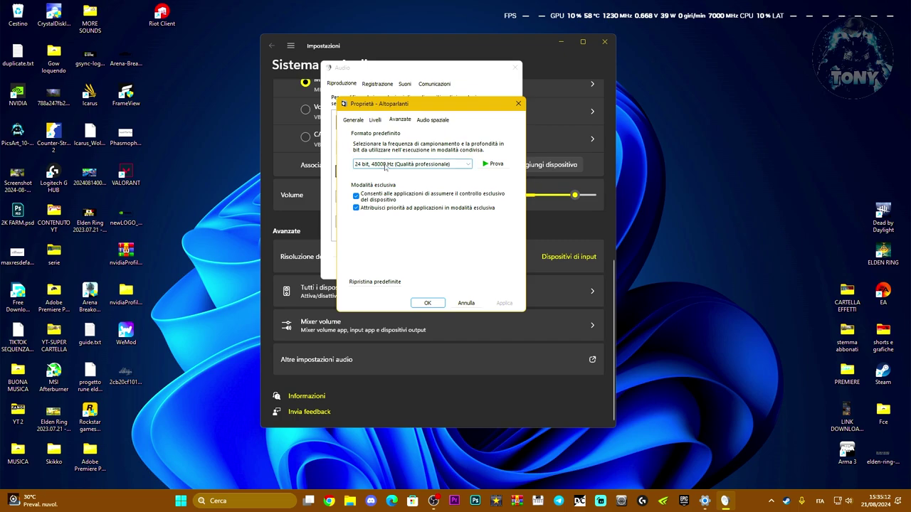
{"action": "left_click", "coordinate": [374, 179]}
{"action": "left_click", "coordinate": [488, 165]}
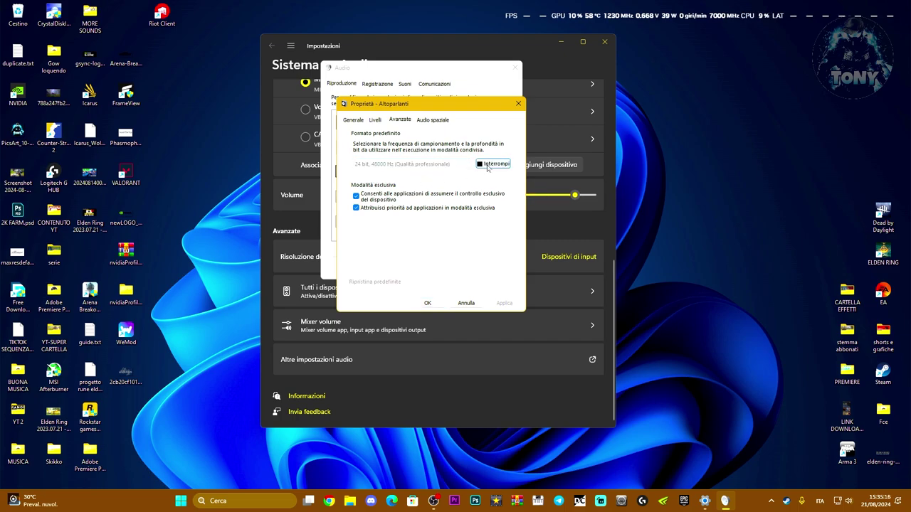
{"action": "left_click", "coordinate": [428, 304]}
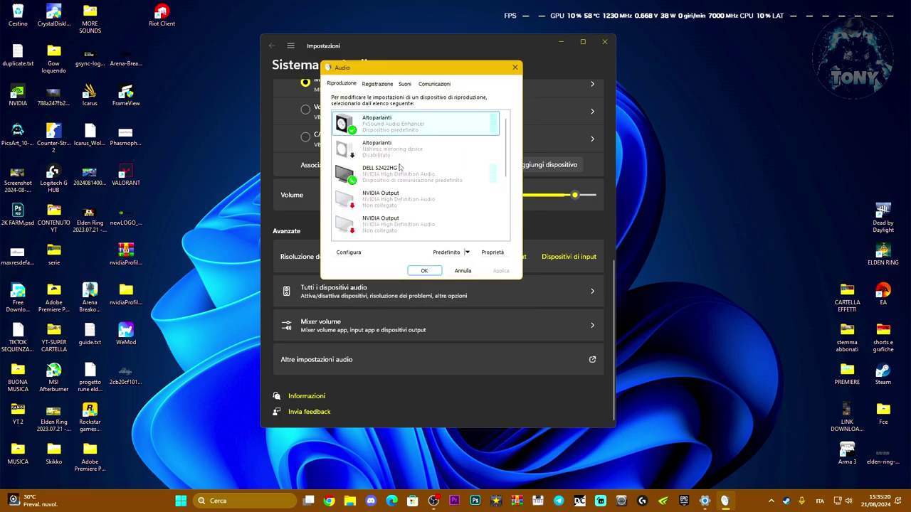
Step: Open the advanced properties of the Realtek(R) Audio speakers from the playback device list
{"action": "scroll", "coordinate": [406, 181], "scroll_direction": "down", "scroll_amount": 3}
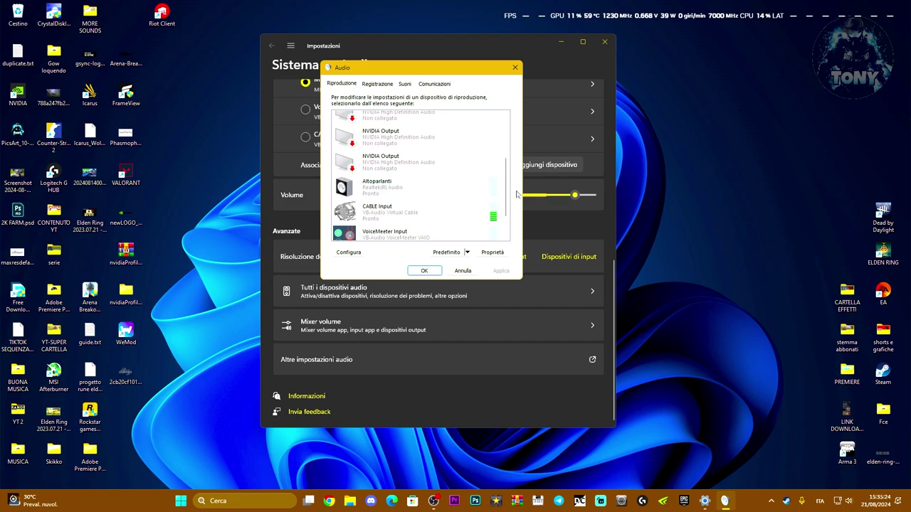
{"action": "left_click", "coordinate": [402, 191]}
{"action": "right_click", "coordinate": [367, 192]}
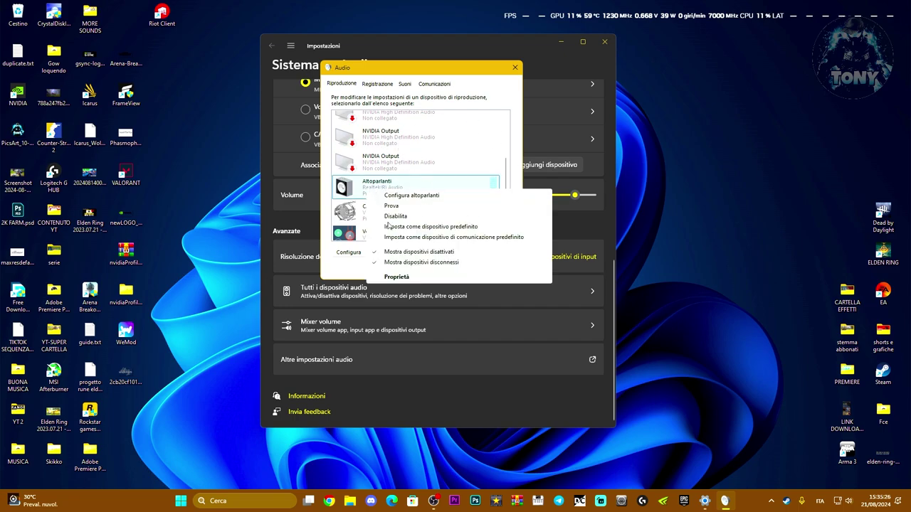
{"action": "left_click", "coordinate": [396, 277]}
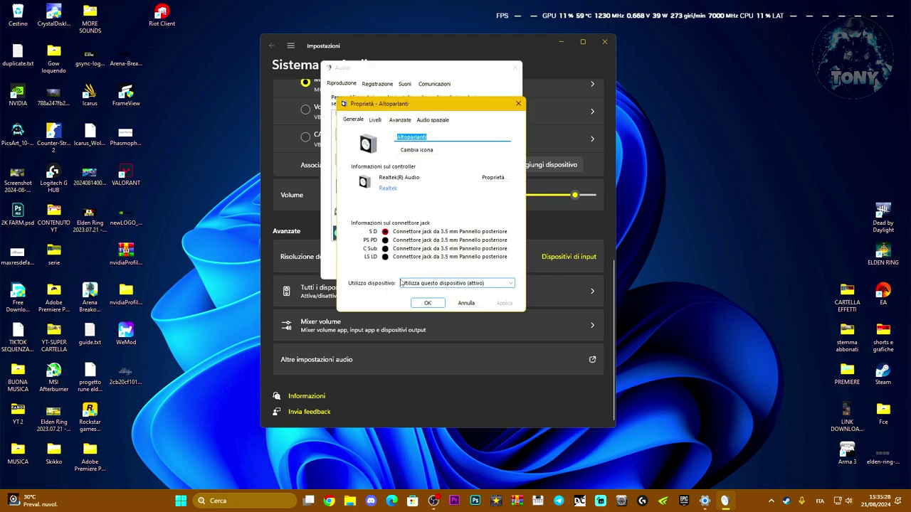
{"action": "left_click", "coordinate": [397, 121]}
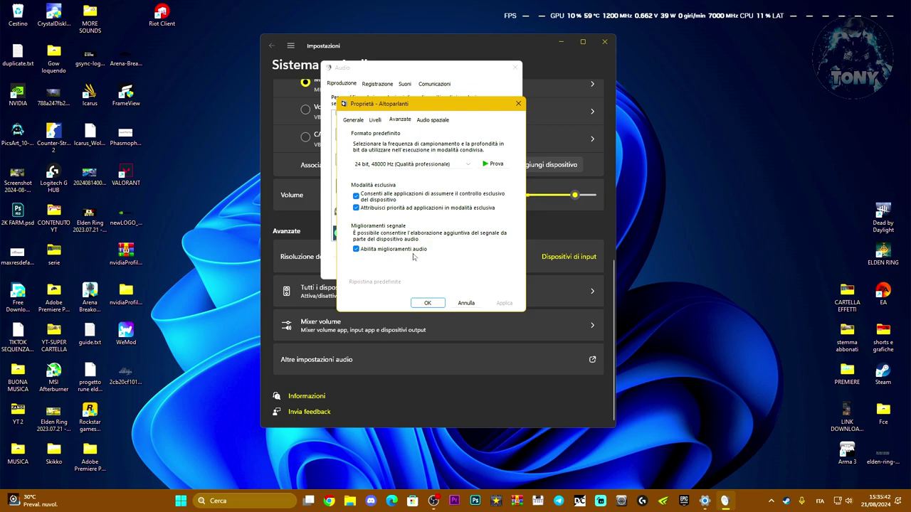
Step: Set the Realtek speakers' default format to 24 bit, 96000 Hz, test and apply it, and close all audio settings windows
{"action": "left_click", "coordinate": [410, 163]}
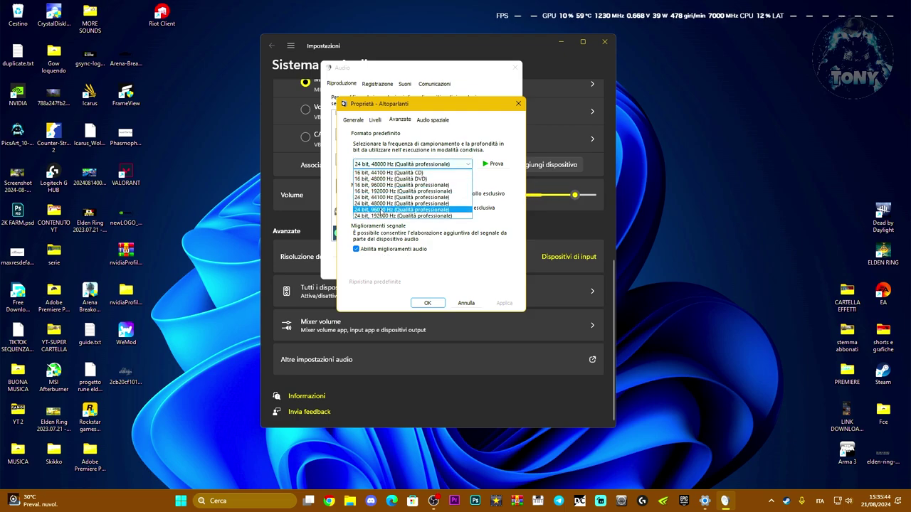
{"action": "left_click", "coordinate": [382, 210]}
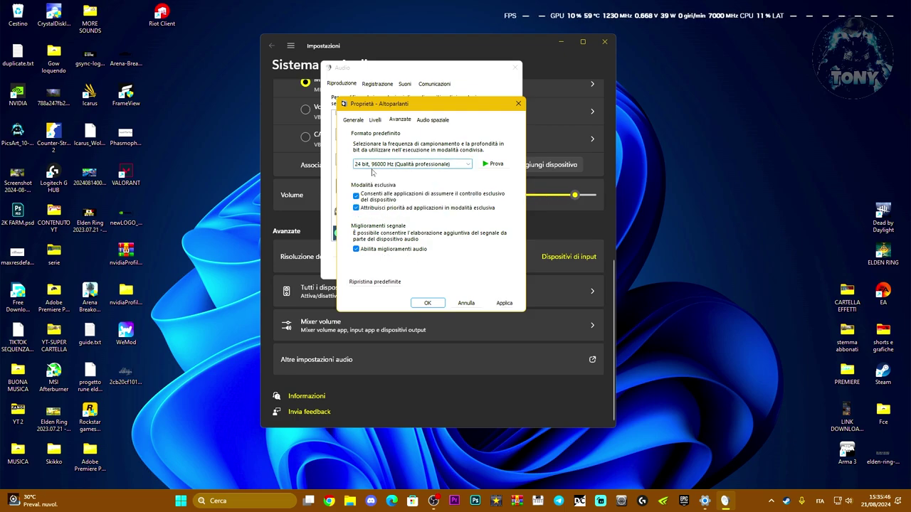
{"action": "left_click", "coordinate": [494, 165]}
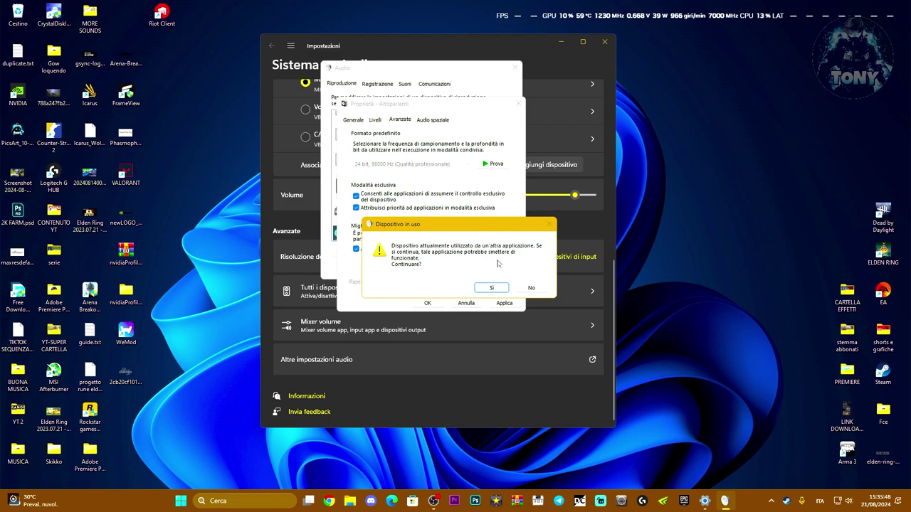
{"action": "left_click", "coordinate": [491, 288]}
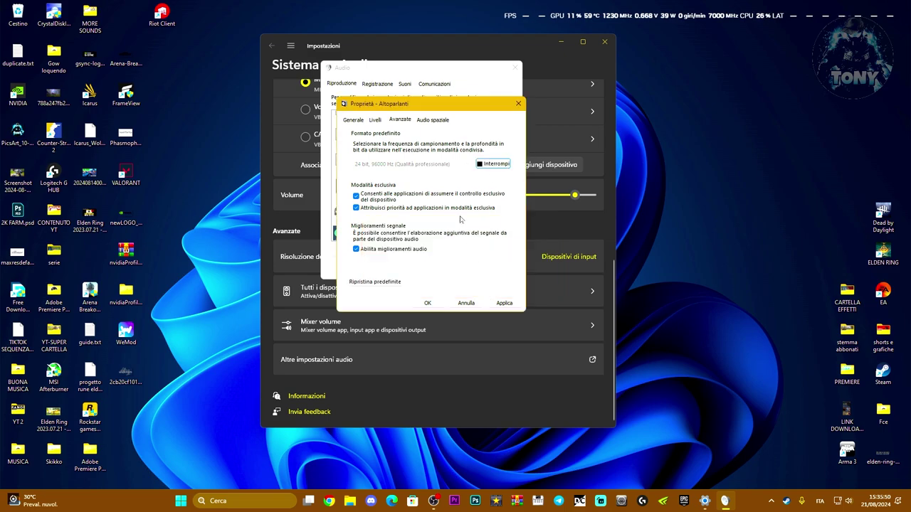
{"action": "left_click", "coordinate": [504, 303]}
{"action": "left_click", "coordinate": [491, 289]}
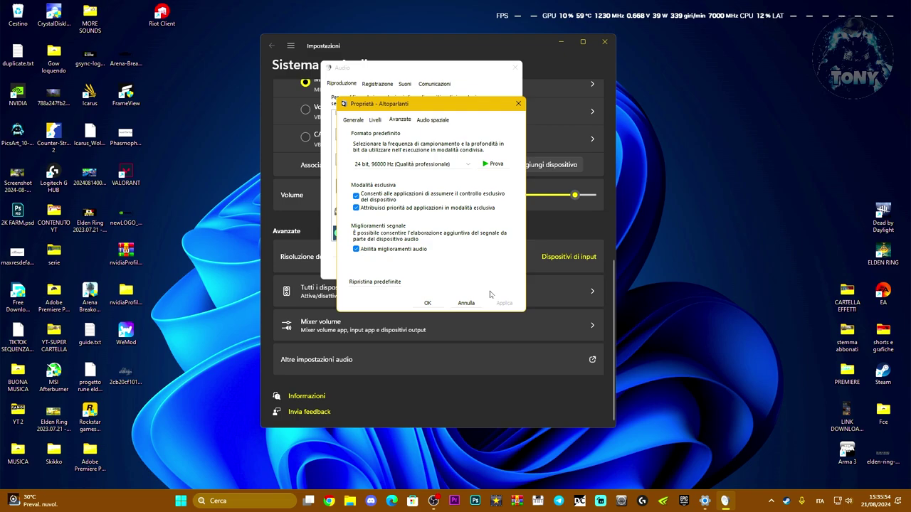
{"action": "left_click", "coordinate": [428, 304]}
{"action": "left_click", "coordinate": [427, 269]}
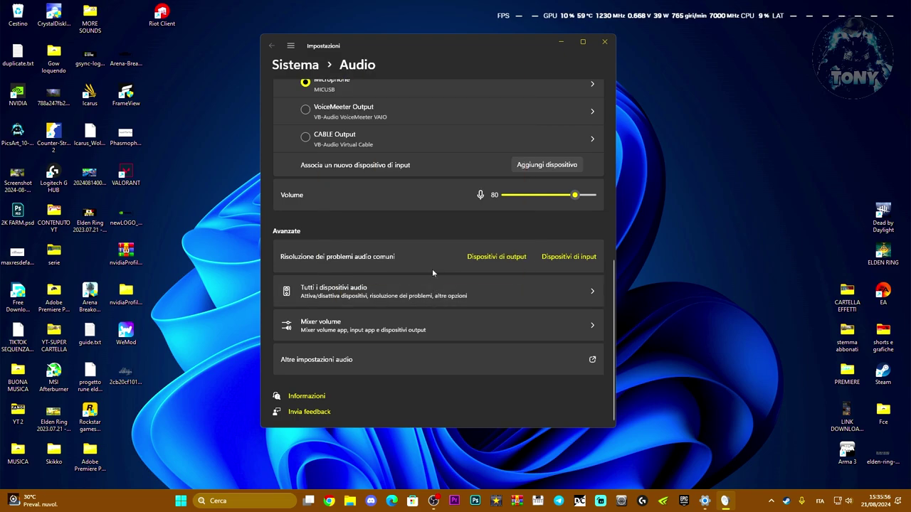
{"action": "left_click", "coordinate": [602, 43]}
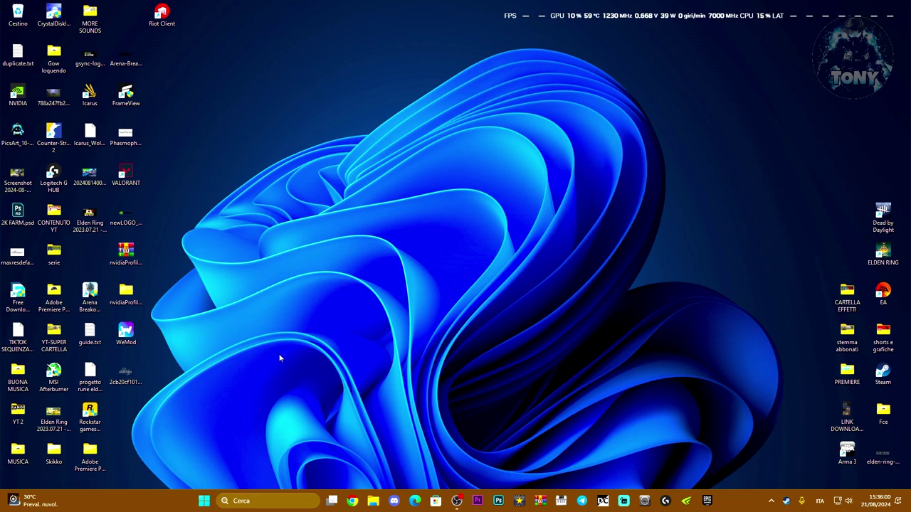
Step: Open Device Manager, move its window toward the middle of the desktop and expand the audio, video and game controllers
{"action": "right_click", "coordinate": [205, 503]}
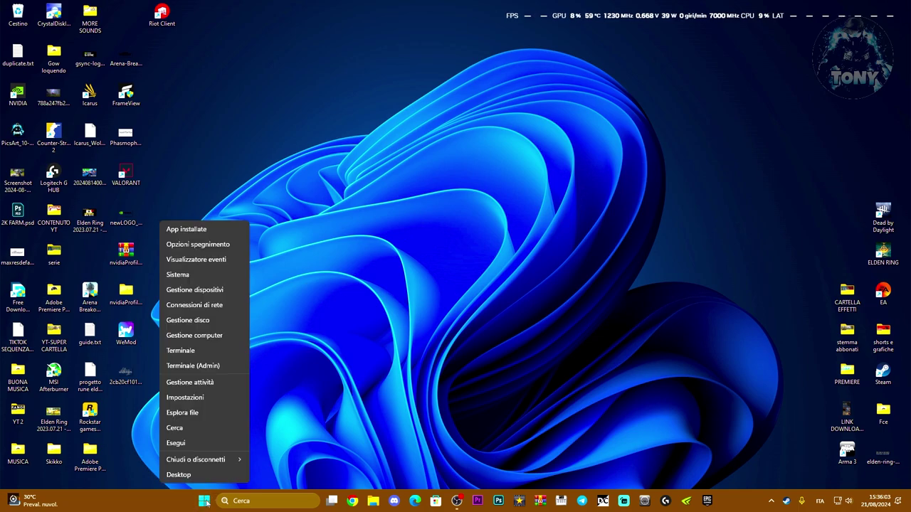
{"action": "left_click", "coordinate": [194, 290]}
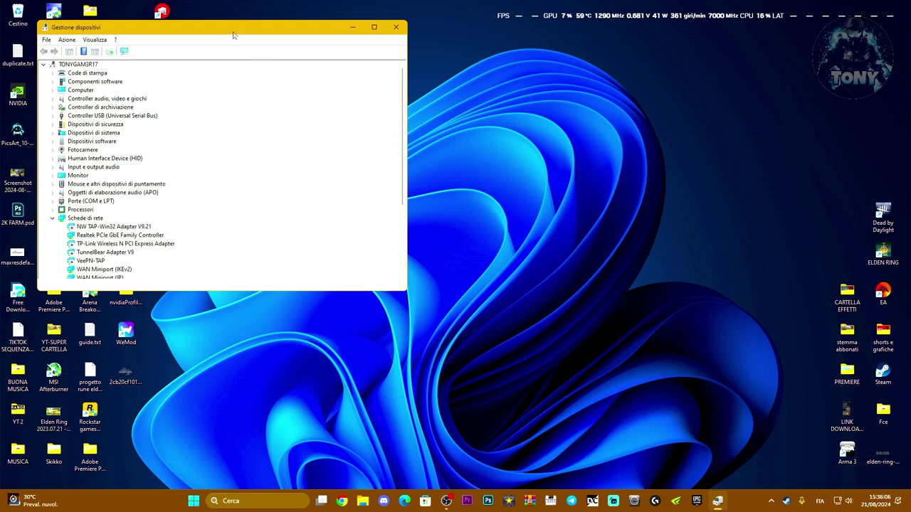
{"action": "left_click_drag", "start_coordinate": [224, 35], "coordinate": [505, 53]}
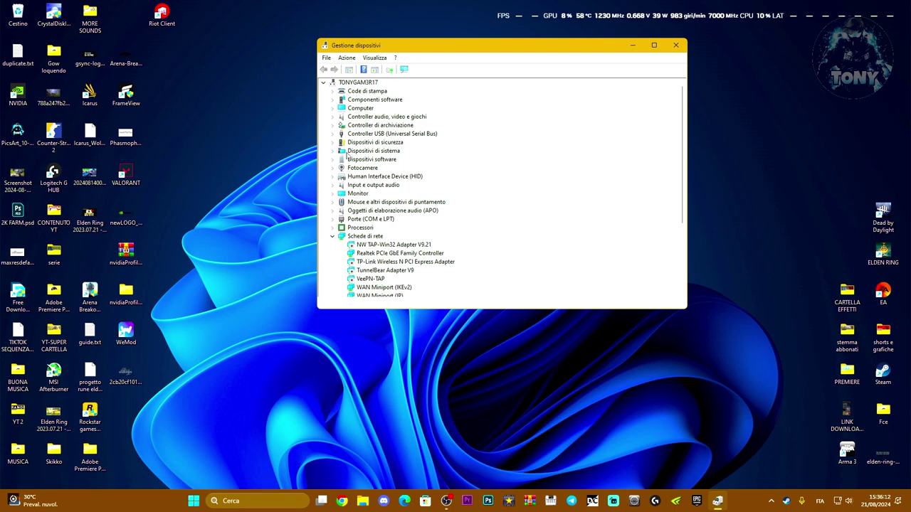
{"action": "left_click", "coordinate": [333, 120]}
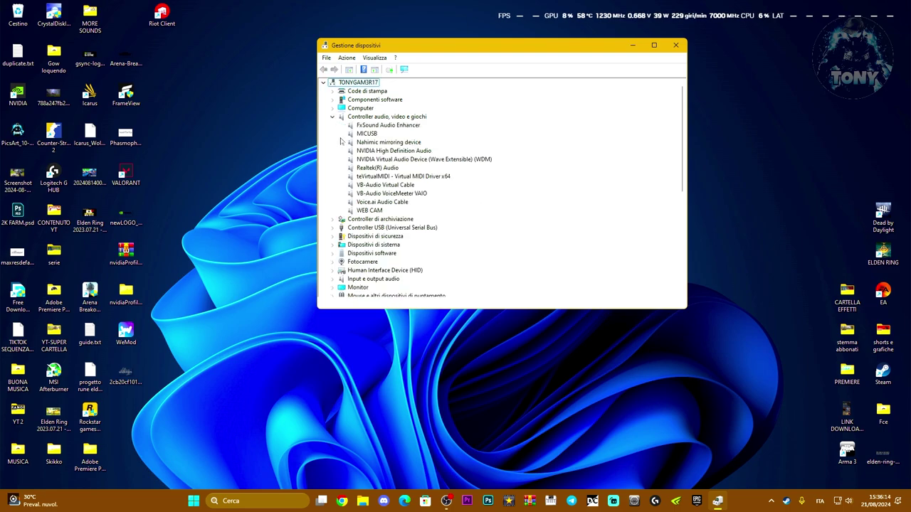
Step: View the Realtek(R) Audio drivers available on the computer, select Dispositivo High Definition Audio, and leave the driver update without installing
{"action": "left_click", "coordinate": [365, 169]}
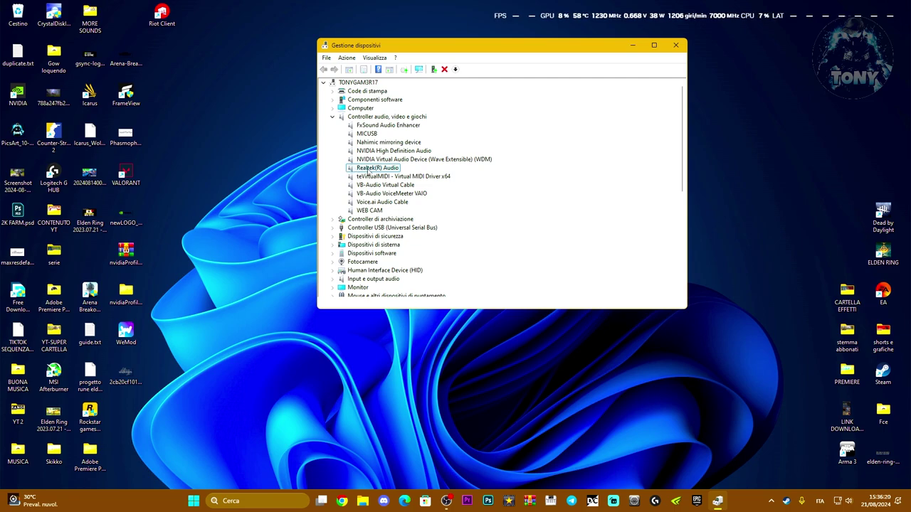
{"action": "right_click", "coordinate": [368, 171]}
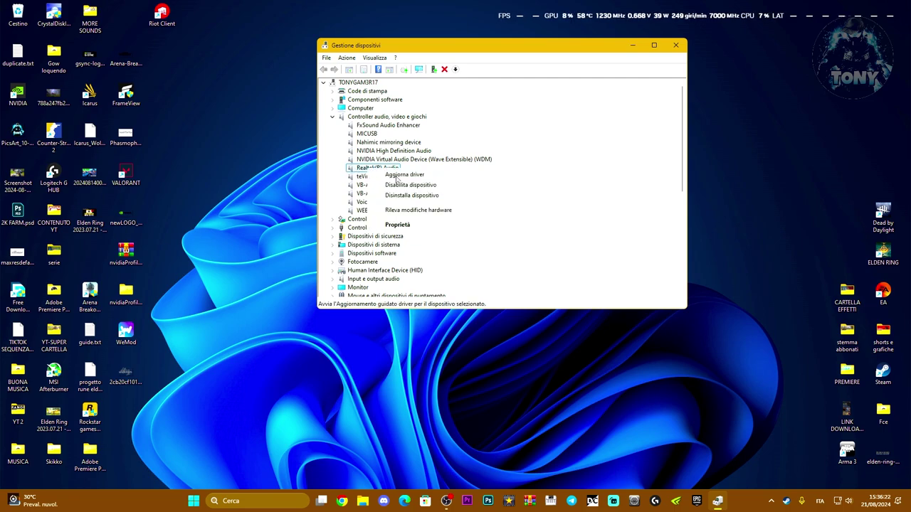
{"action": "left_click", "coordinate": [400, 175]}
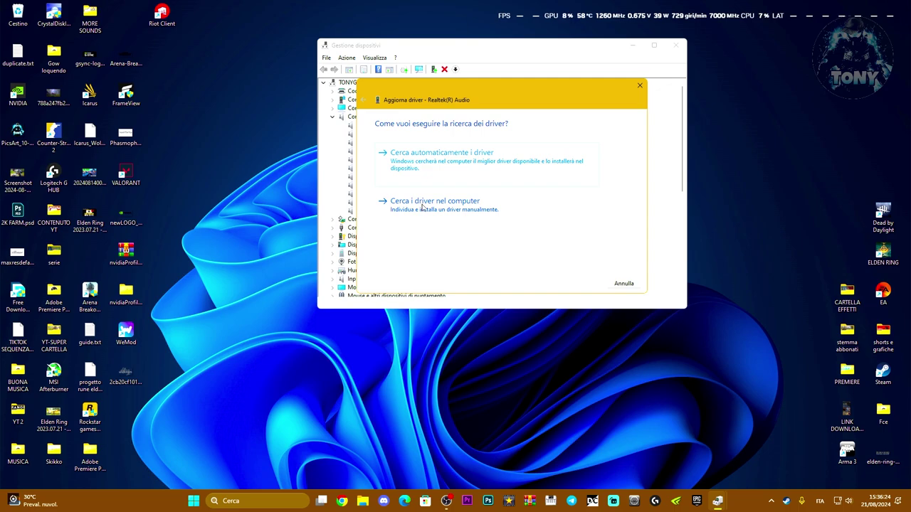
{"action": "left_click", "coordinate": [422, 202]}
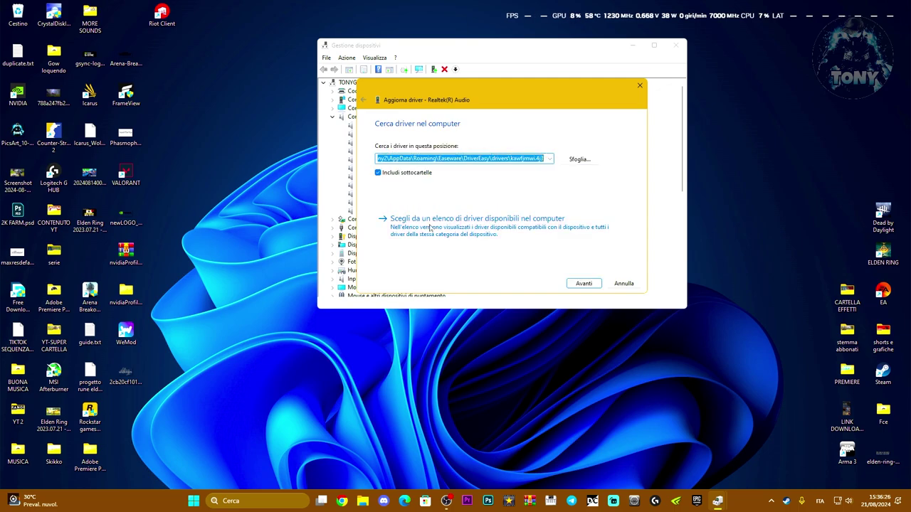
{"action": "left_click", "coordinate": [479, 232]}
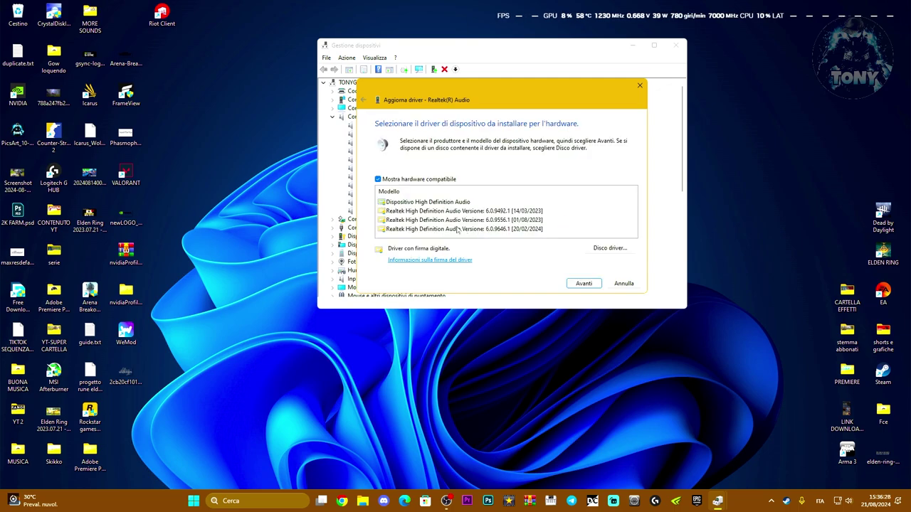
{"action": "left_click", "coordinate": [416, 203]}
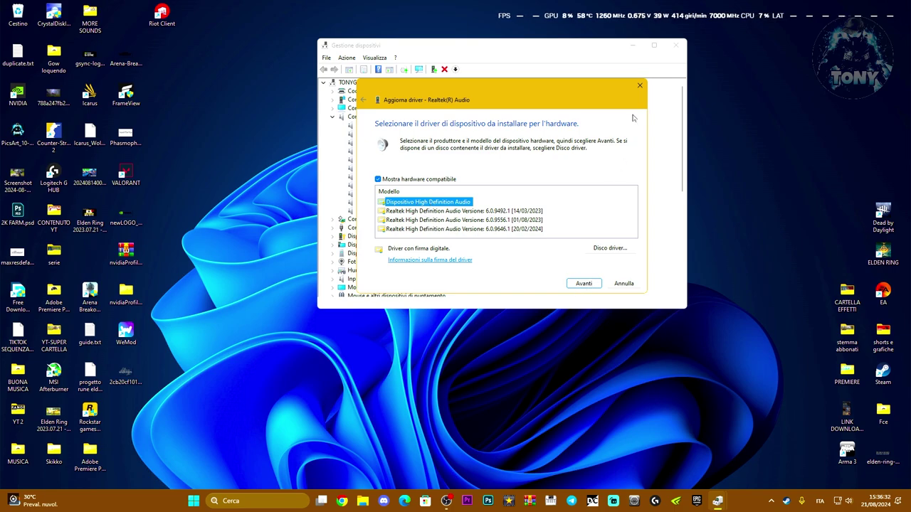
{"action": "left_click", "coordinate": [639, 87]}
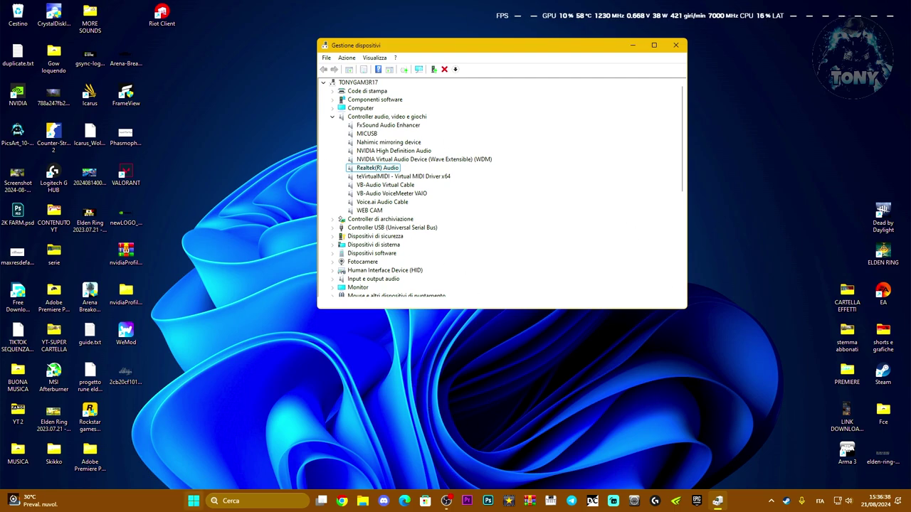
Step: Find and open Driver Easy, move its window aside, try to scan for driver updates and dismiss the scan error
{"action": "left_click", "coordinate": [251, 501]}
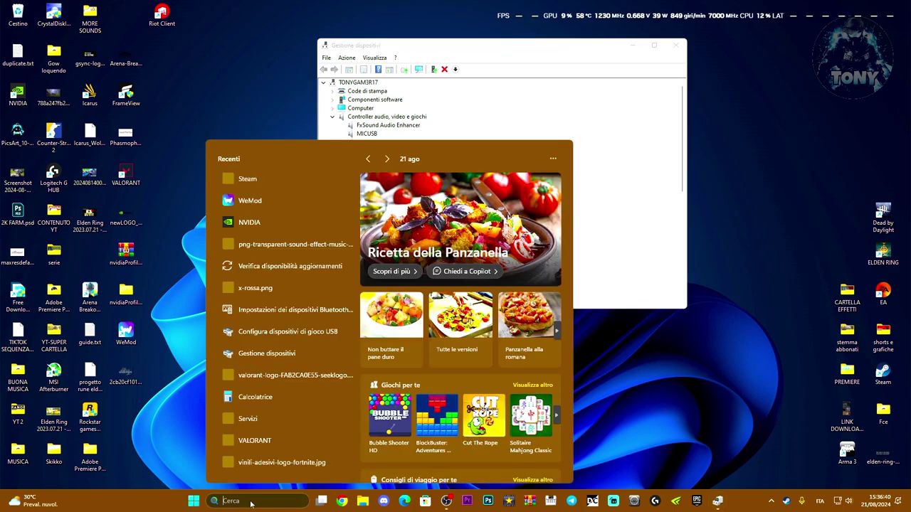
{"action": "type", "text": "driver"}
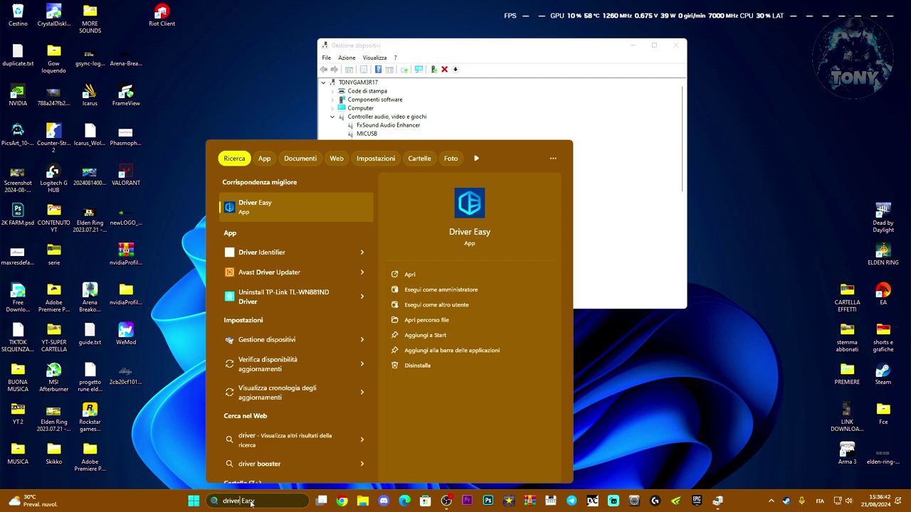
{"action": "left_click", "coordinate": [257, 203]}
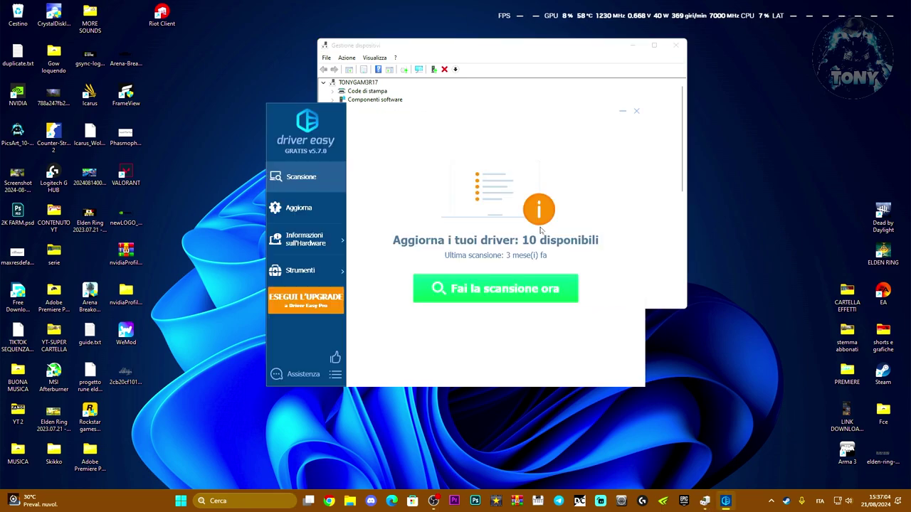
{"action": "left_click_drag", "start_coordinate": [459, 107], "coordinate": [229, 96]}
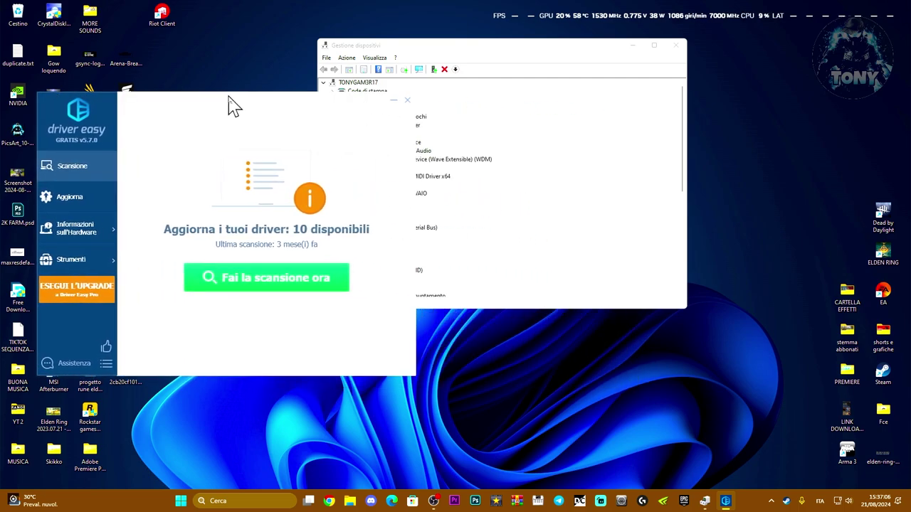
{"action": "left_click", "coordinate": [251, 277]}
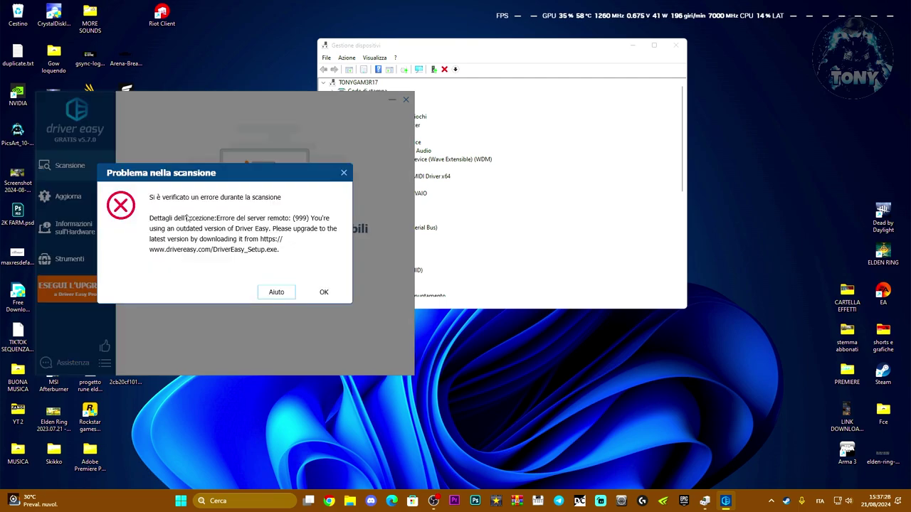
{"action": "left_click", "coordinate": [323, 292]}
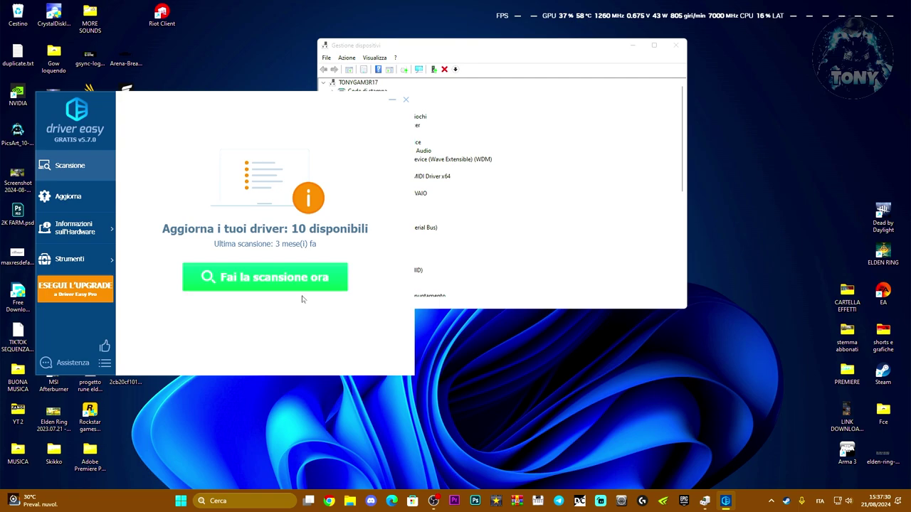
Step: View the available driver updates and examine the Realtek entries in the outdated devices list
{"action": "left_click", "coordinate": [71, 205]}
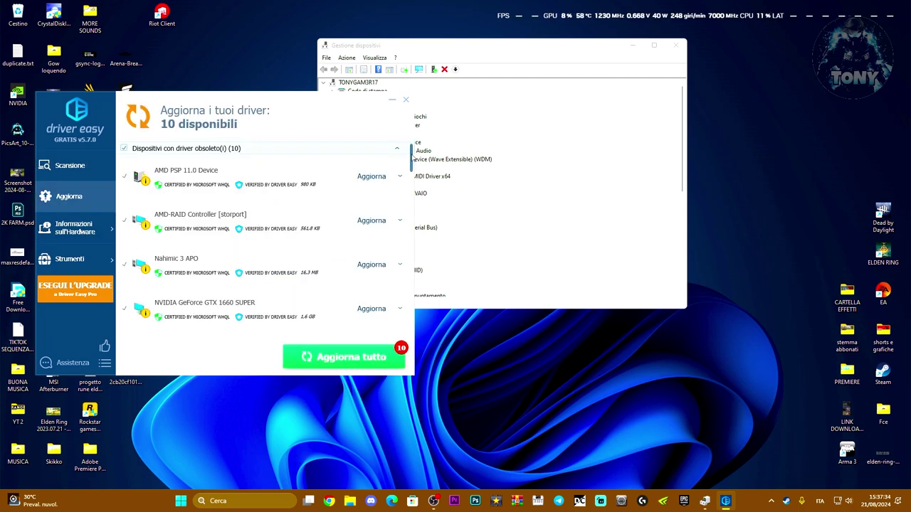
{"action": "scroll", "coordinate": [395, 171], "scroll_direction": "down", "scroll_amount": 5}
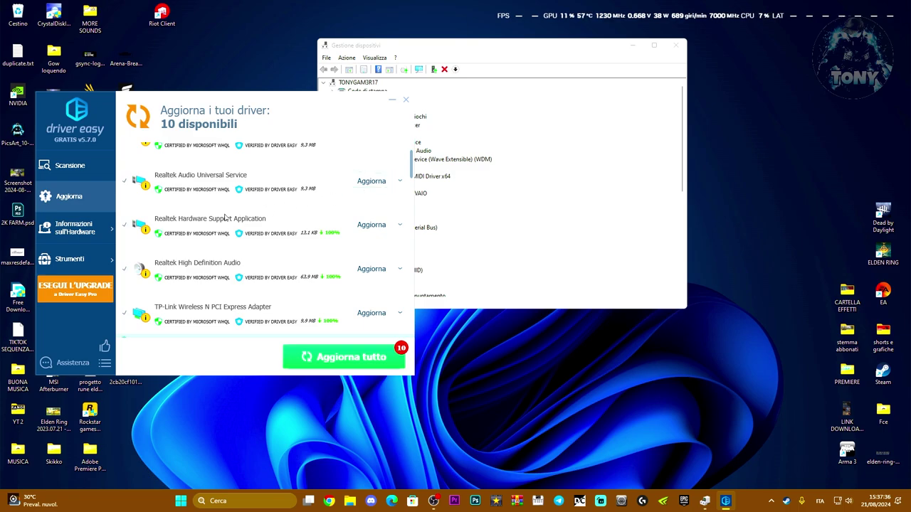
{"action": "scroll", "coordinate": [224, 215], "scroll_direction": "up", "scroll_amount": 1}
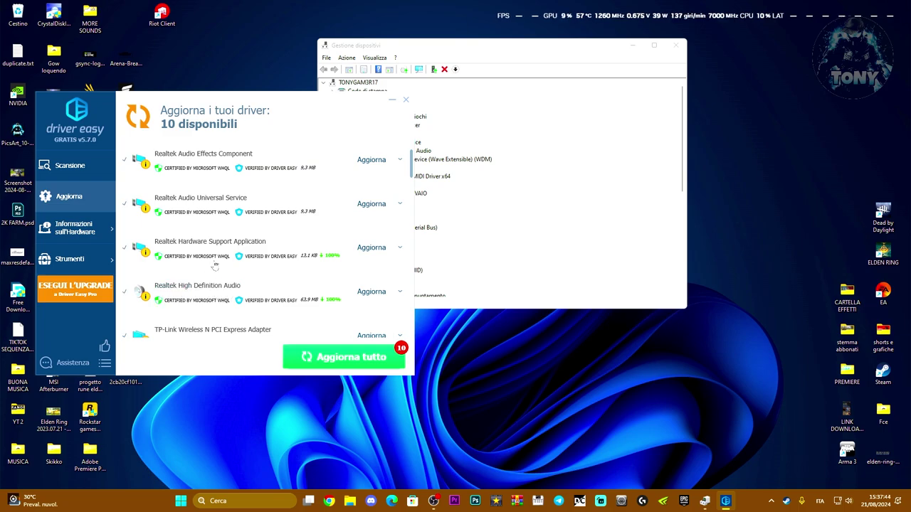
{"action": "scroll", "coordinate": [214, 269], "scroll_direction": "down", "scroll_amount": 1}
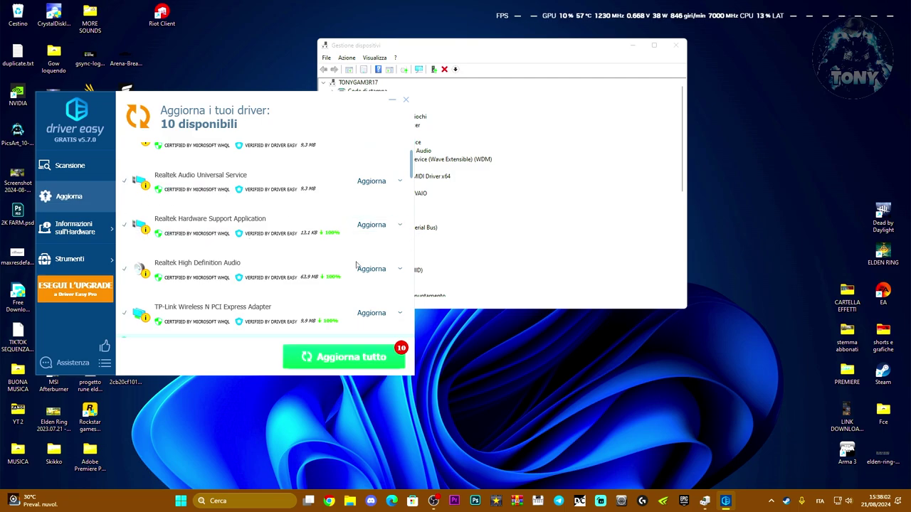
Step: Update Realtek Hardware Support Application, choosing Crea manualmente for the restore point and Installa manualmente for the driver
{"action": "left_click", "coordinate": [369, 227]}
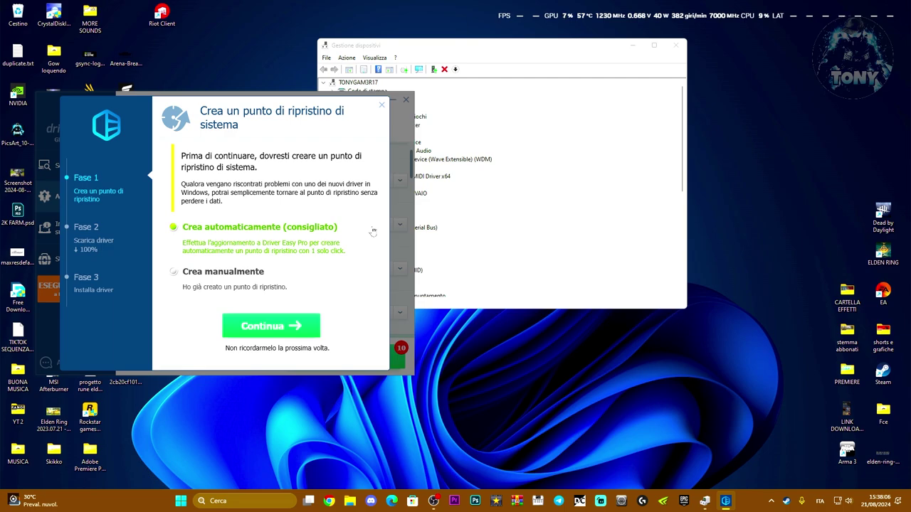
{"action": "left_click", "coordinate": [173, 273]}
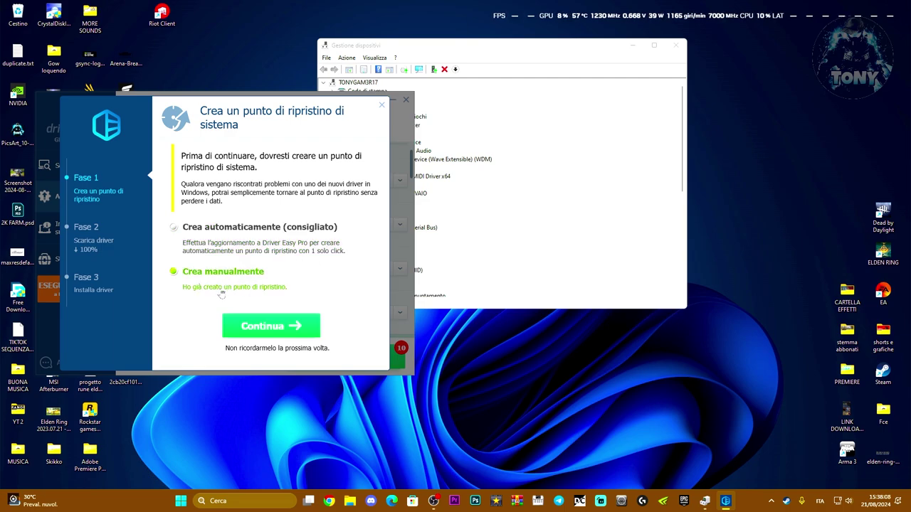
{"action": "left_click", "coordinate": [264, 326]}
{"action": "left_click", "coordinate": [175, 259]}
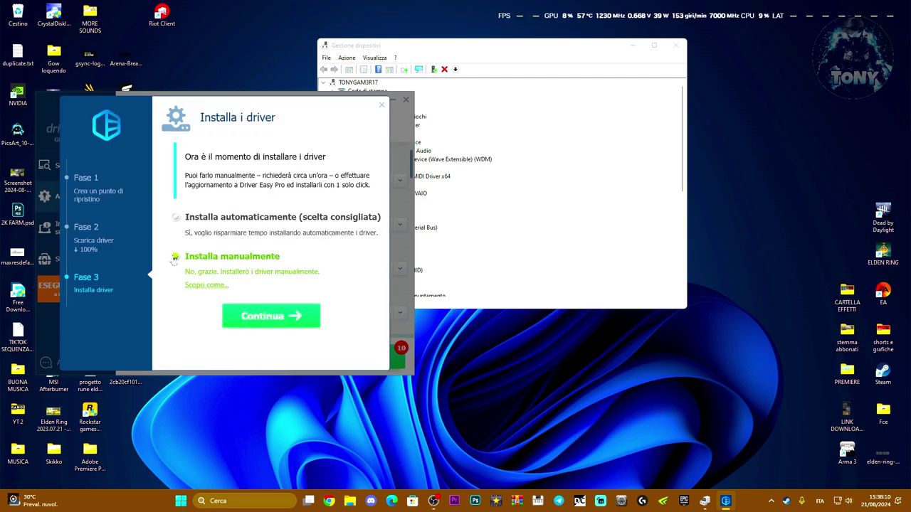
{"action": "left_click", "coordinate": [231, 312]}
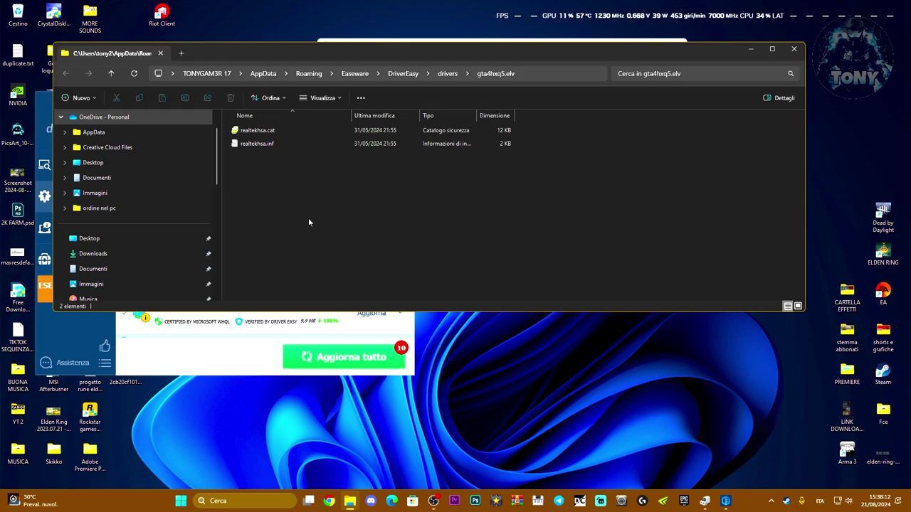
Step: Move the downloaded driver's folder window lower, copy the path of the gta4hxq5.elv folder and minimize the window
{"action": "left_click_drag", "start_coordinate": [412, 51], "coordinate": [388, 88]}
{"action": "left_click_drag", "start_coordinate": [327, 135], "coordinate": [304, 149]}
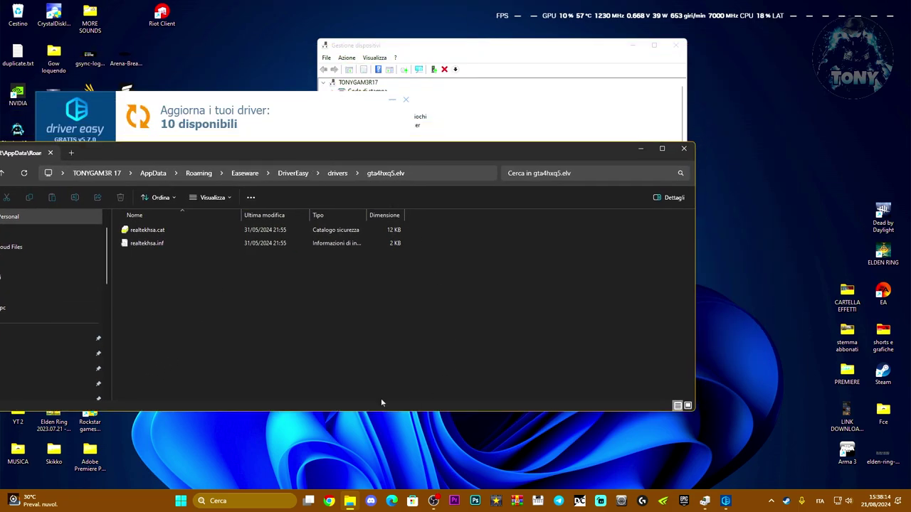
{"action": "left_click", "coordinate": [416, 178]}
{"action": "key", "text": "ctrl+c"}
{"action": "right_click", "coordinate": [236, 178]}
{"action": "left_click", "coordinate": [262, 200]}
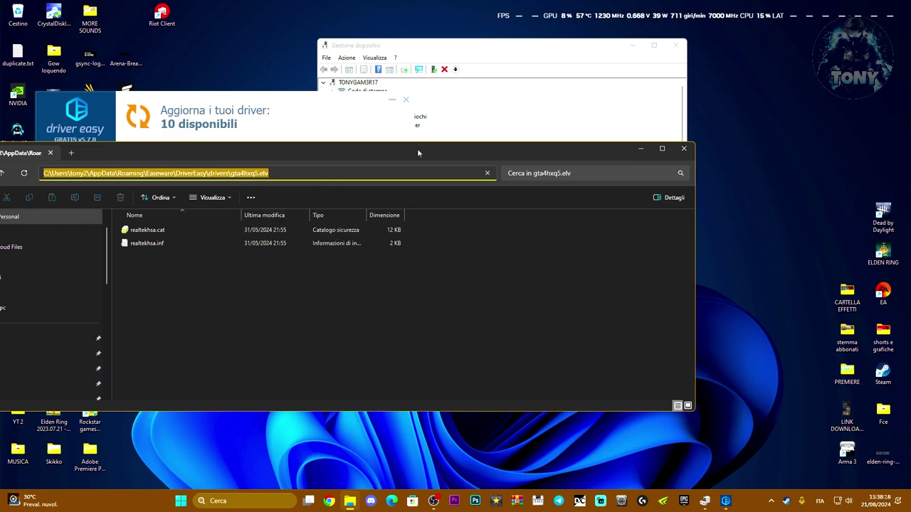
{"action": "left_click", "coordinate": [641, 151]}
Step: In Device Manager, start a manual driver update for Realtek(R) Audio and set the search location to the copied gta4hxq5.elv folder path
{"action": "left_click", "coordinate": [473, 49]}
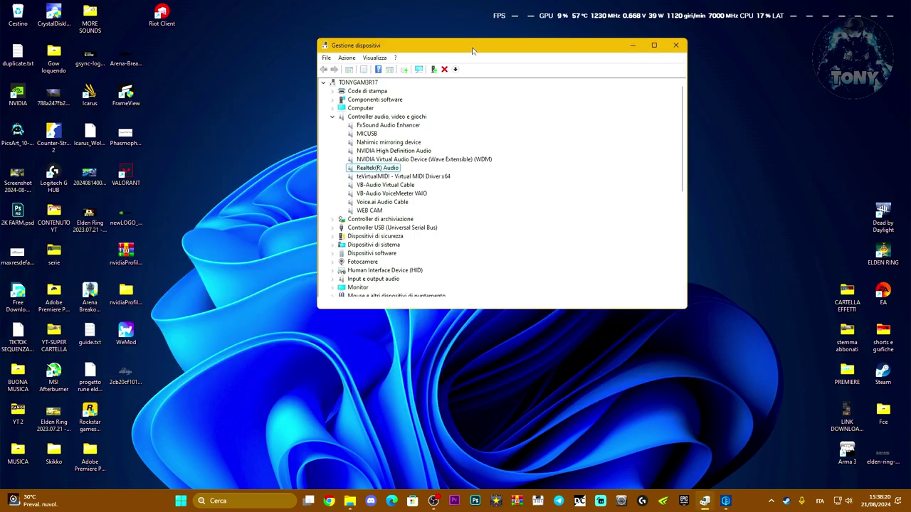
{"action": "left_click_drag", "start_coordinate": [472, 49], "coordinate": [378, 64]}
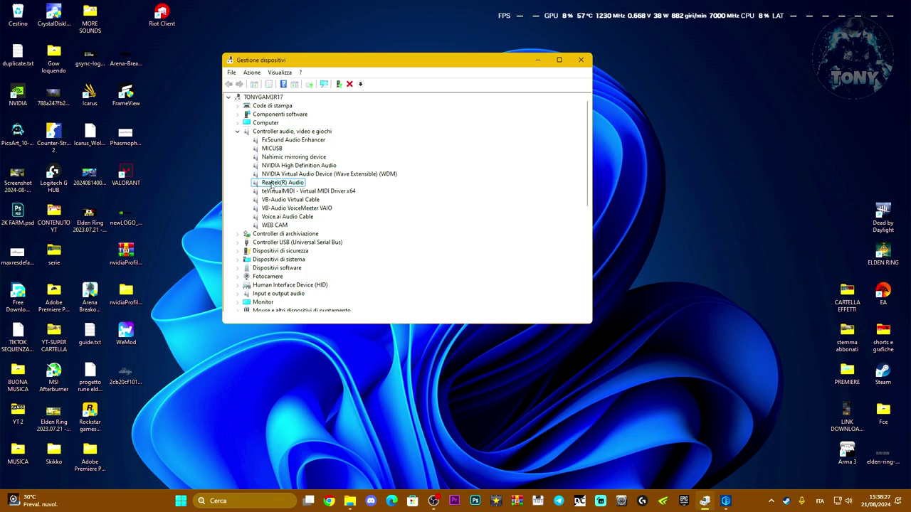
{"action": "right_click", "coordinate": [276, 184]}
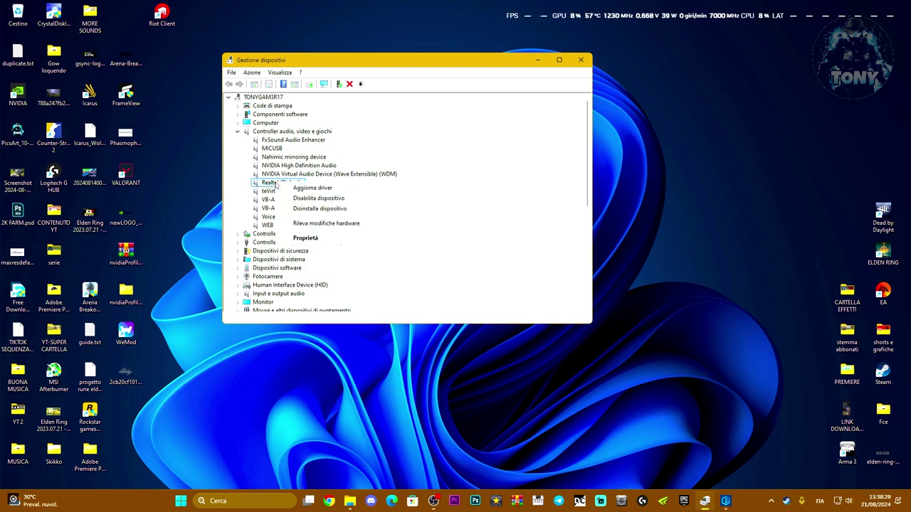
{"action": "left_click", "coordinate": [303, 189]}
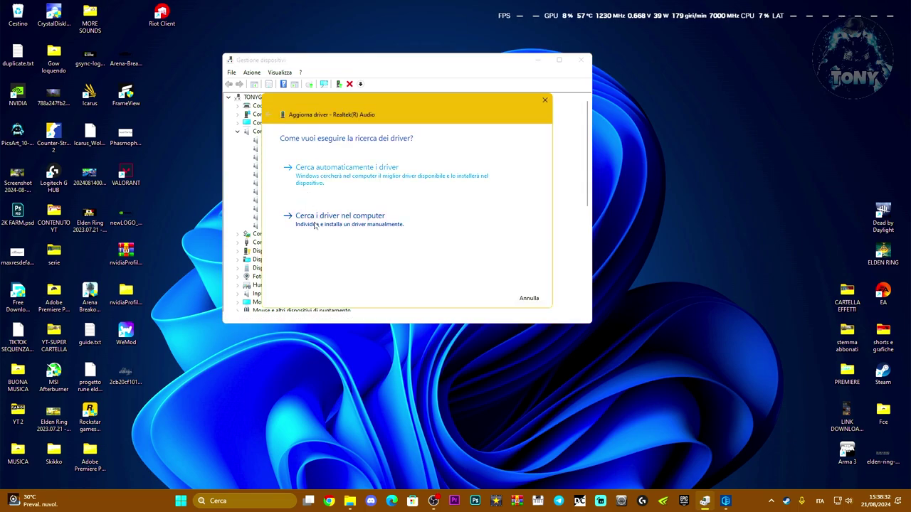
{"action": "left_click", "coordinate": [314, 221]}
{"action": "left_click", "coordinate": [367, 173]}
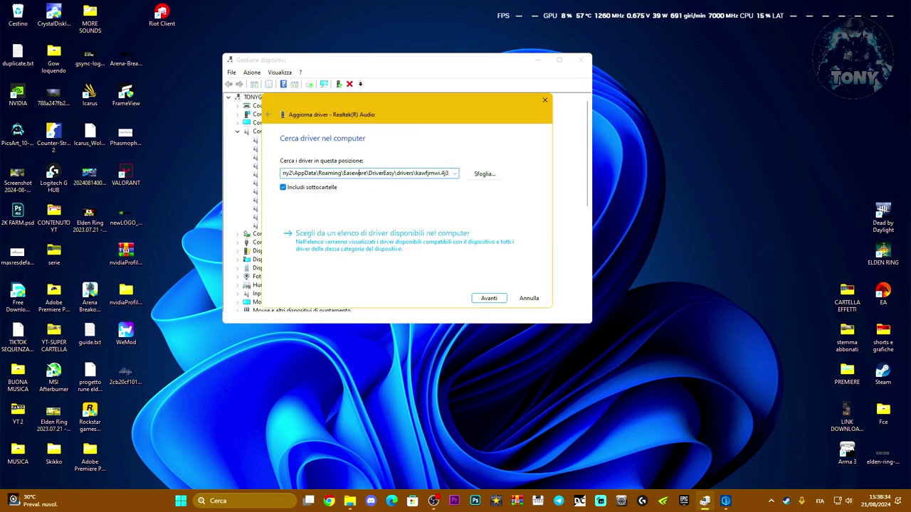
{"action": "key", "text": "ctrl+a"}
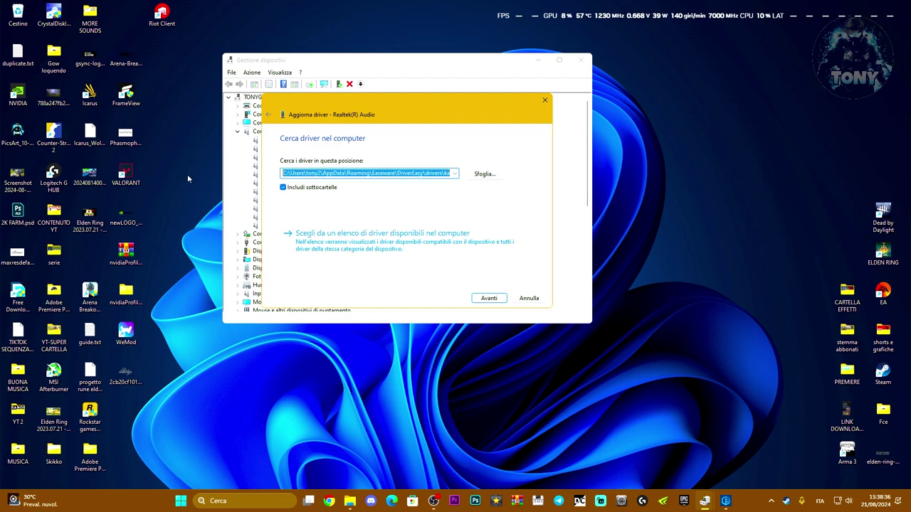
{"action": "key", "text": "BackSpace"}
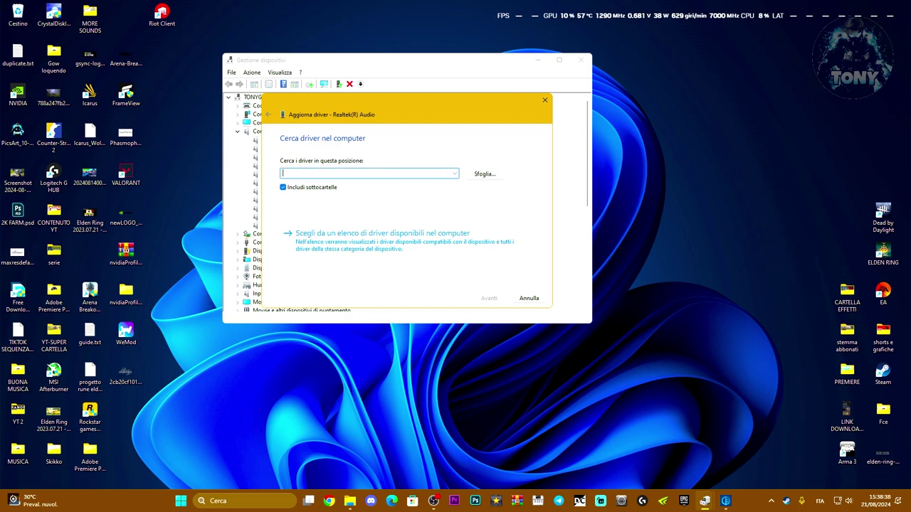
{"action": "key", "text": "ctrl+v"}
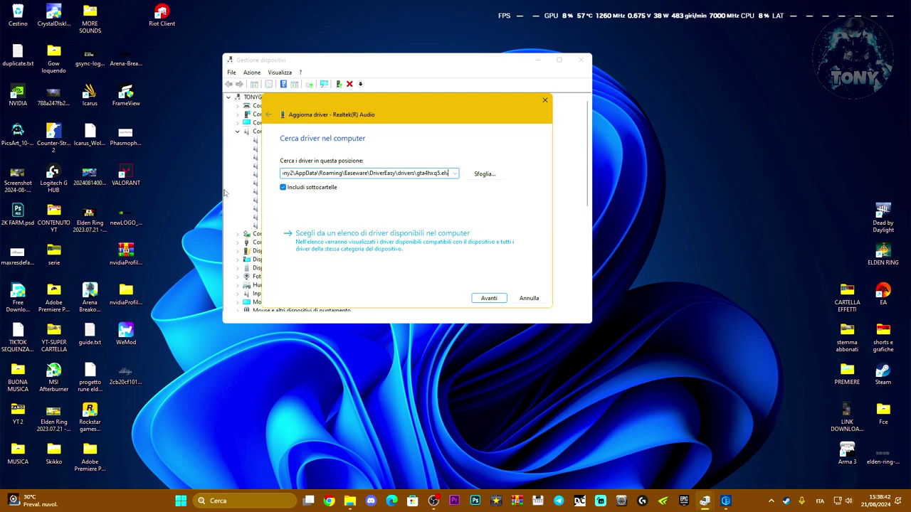
{"action": "left_click_drag", "start_coordinate": [403, 111], "coordinate": [564, 106]}
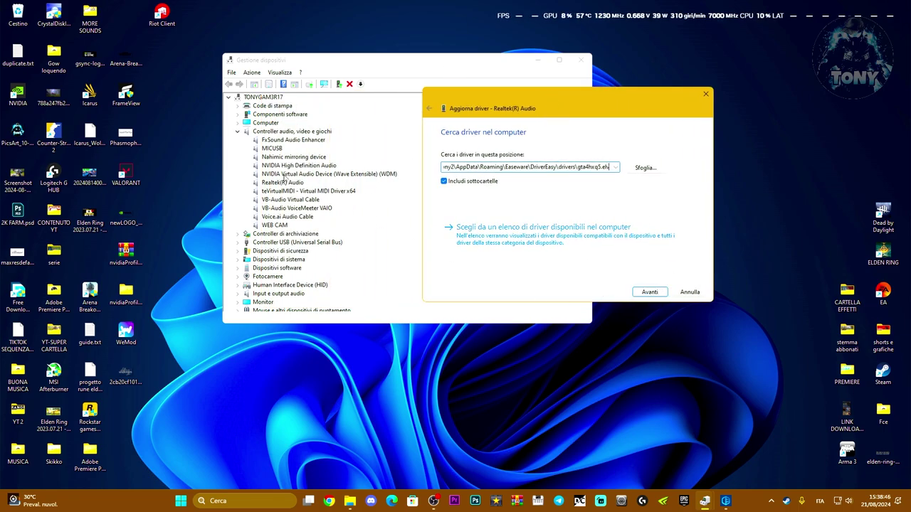
Step: Leave the driver update without installing, and close Device Manager and Driver Easy
{"action": "left_click", "coordinate": [705, 94]}
{"action": "left_click", "coordinate": [580, 60]}
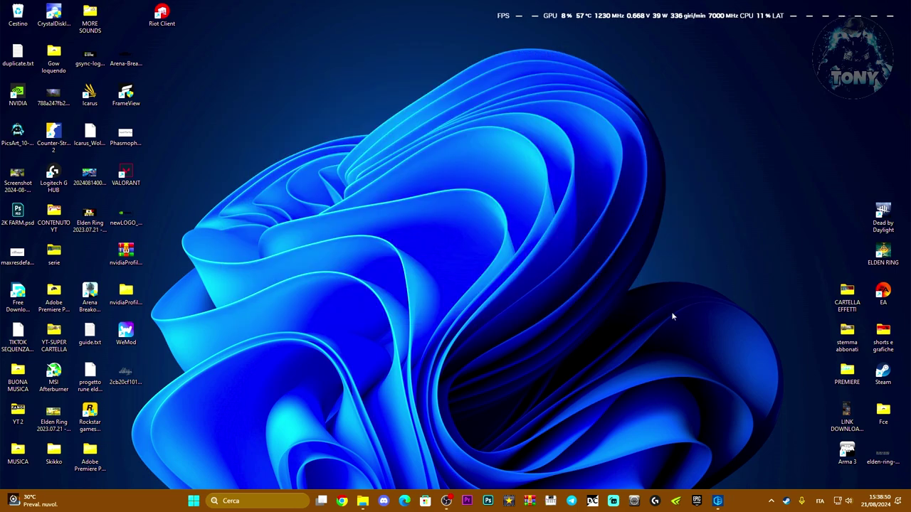
{"action": "left_click", "coordinate": [725, 501]}
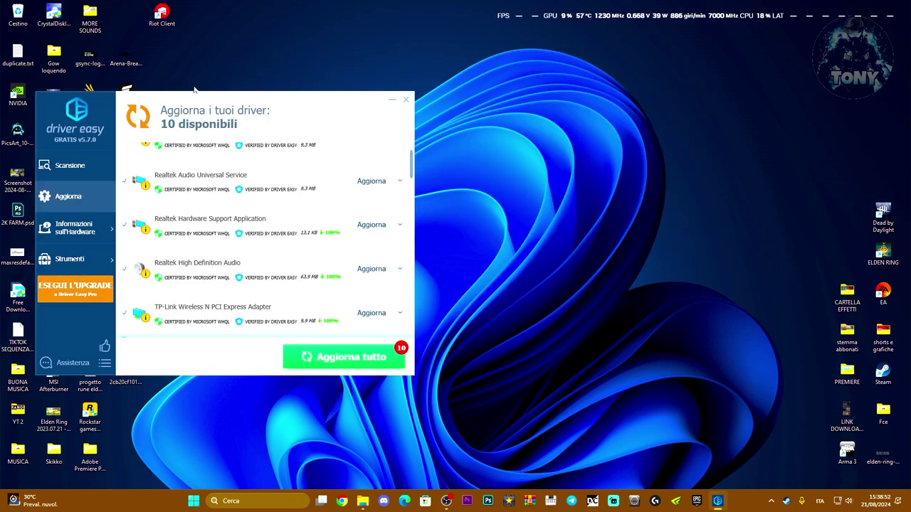
{"action": "left_click", "coordinate": [406, 100]}
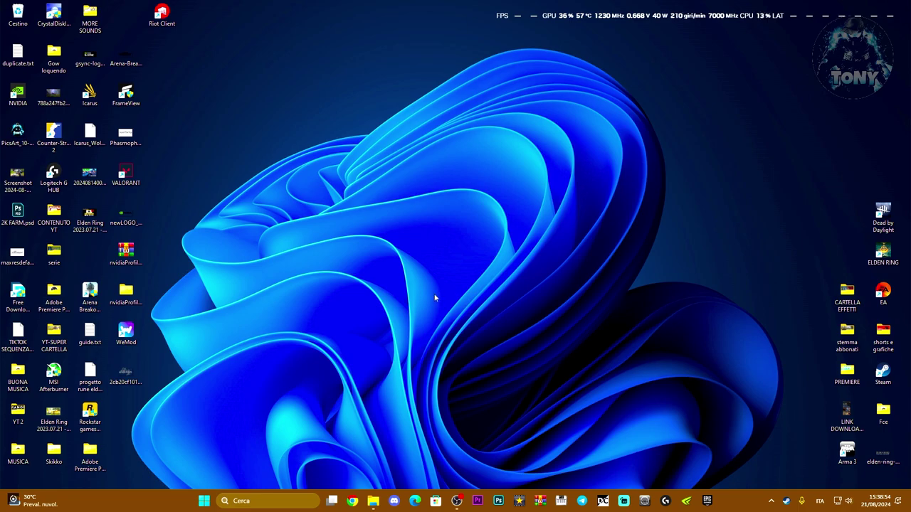
Step: Search Windows for "problem", open Impostazioni risoluzione problemi and go to Altri strumenti di risoluzione dei problemi
{"action": "key", "text": "super+s"}
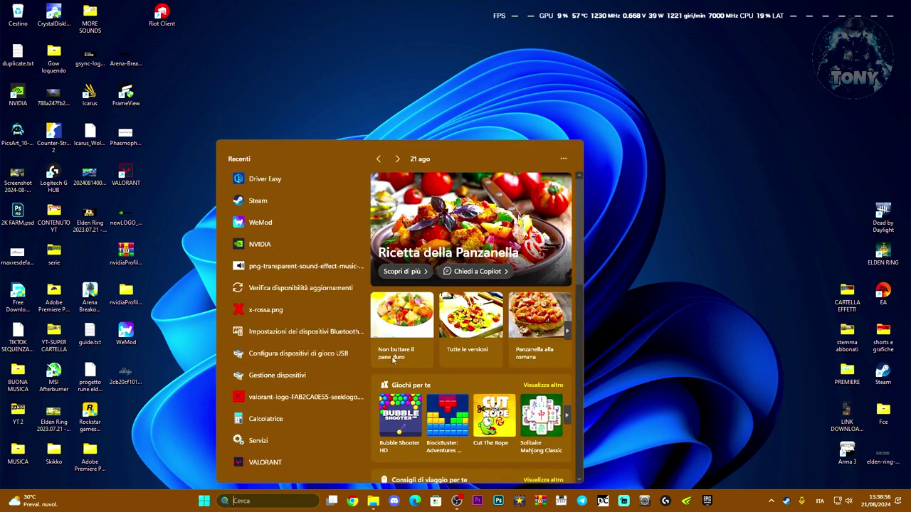
{"action": "type", "text": "risolu"}
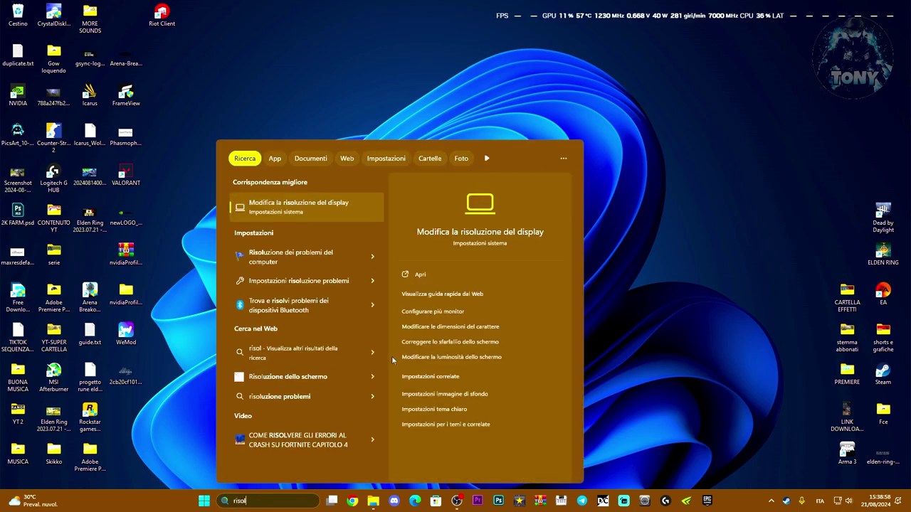
{"action": "key", "text": "BackSpace"}
{"action": "key", "text": "BackSpace"}
{"action": "key", "text": "BackSpace"}
{"action": "key", "text": "BackSpace"}
{"action": "key", "text": "BackSpace"}
{"action": "key", "text": "BackSpace"}
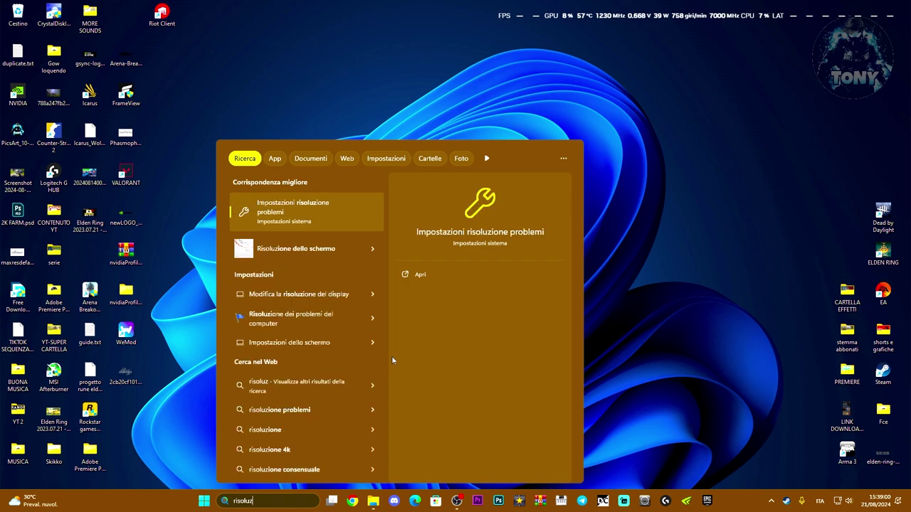
{"action": "type", "text": "problem"}
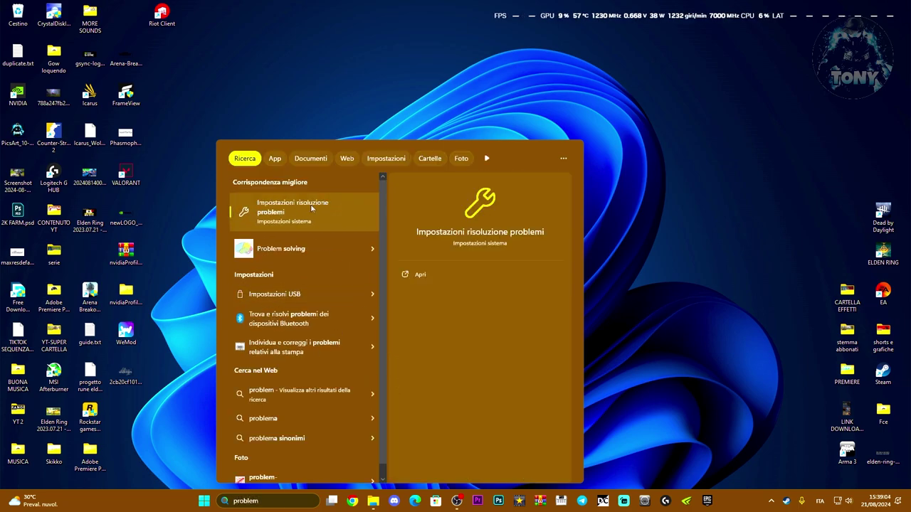
{"action": "left_click", "coordinate": [284, 213]}
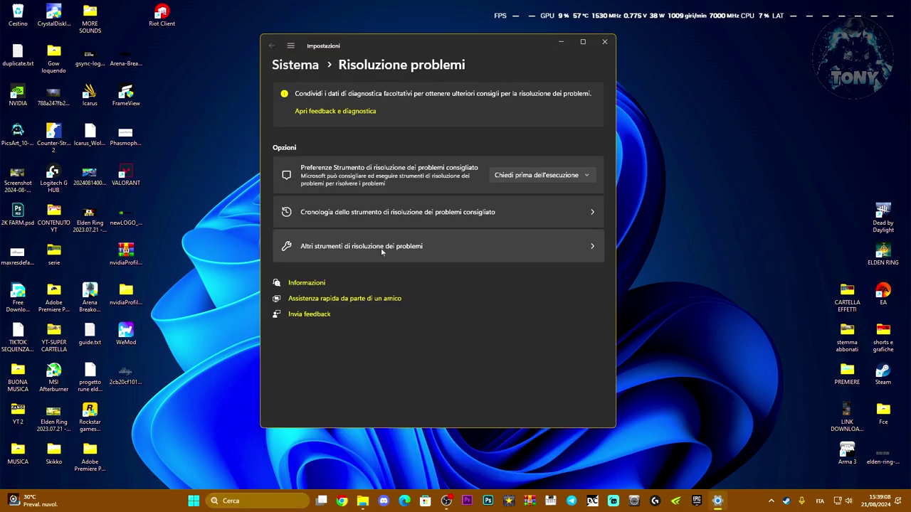
{"action": "left_click", "coordinate": [437, 248]}
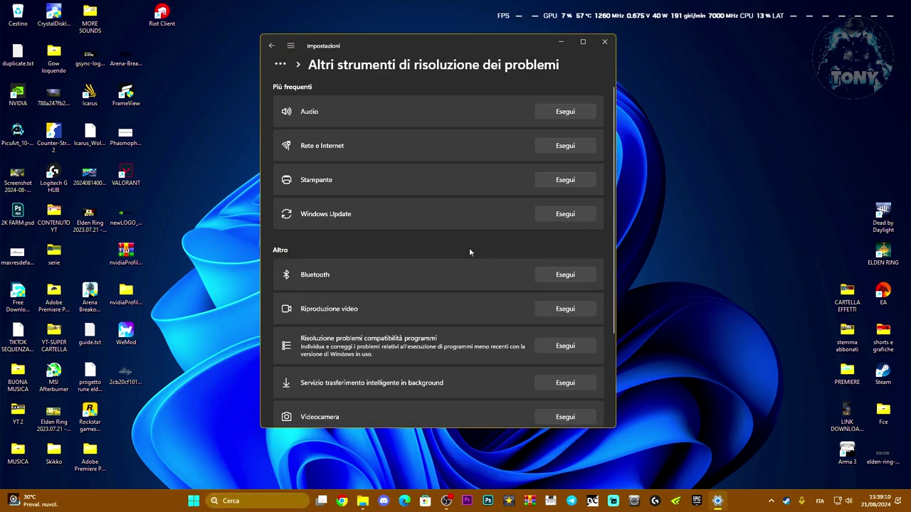
Step: Run the Audio troubleshooter, answering Sì to automatic diagnostics, Sì to hearing the beep and No to another scan
{"action": "left_click", "coordinate": [568, 112]}
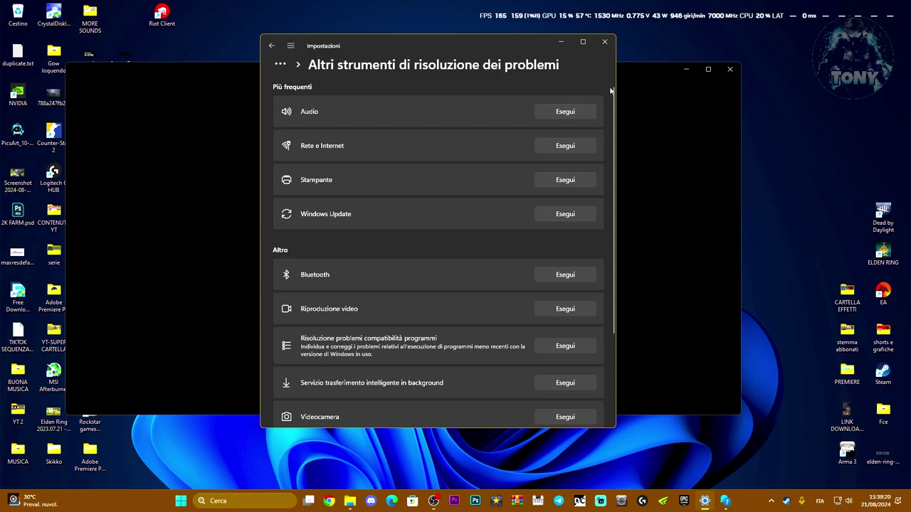
{"action": "left_click", "coordinate": [641, 69]}
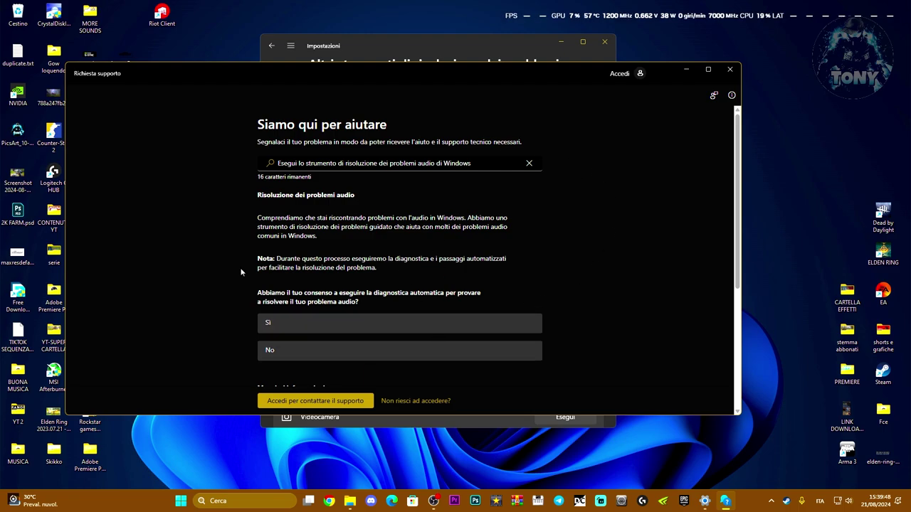
{"action": "left_click", "coordinate": [281, 324]}
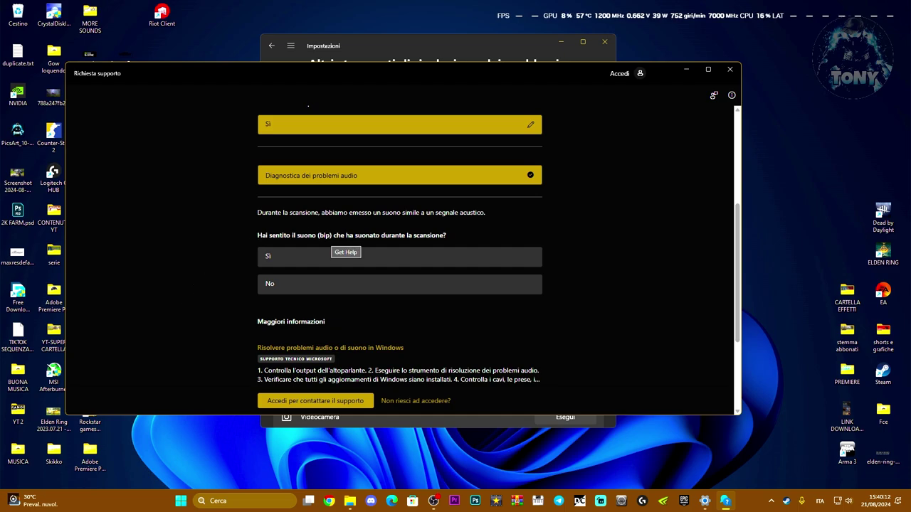
{"action": "left_click", "coordinate": [278, 264]}
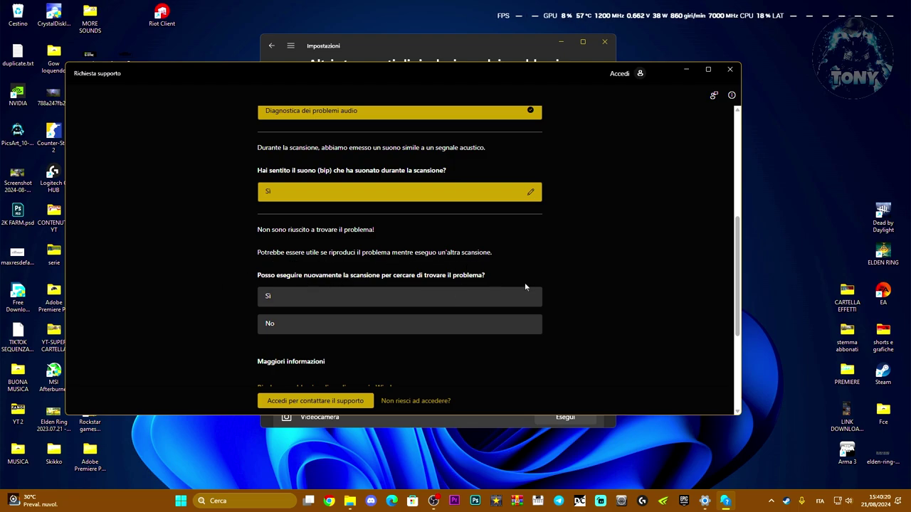
{"action": "left_click", "coordinate": [279, 327]}
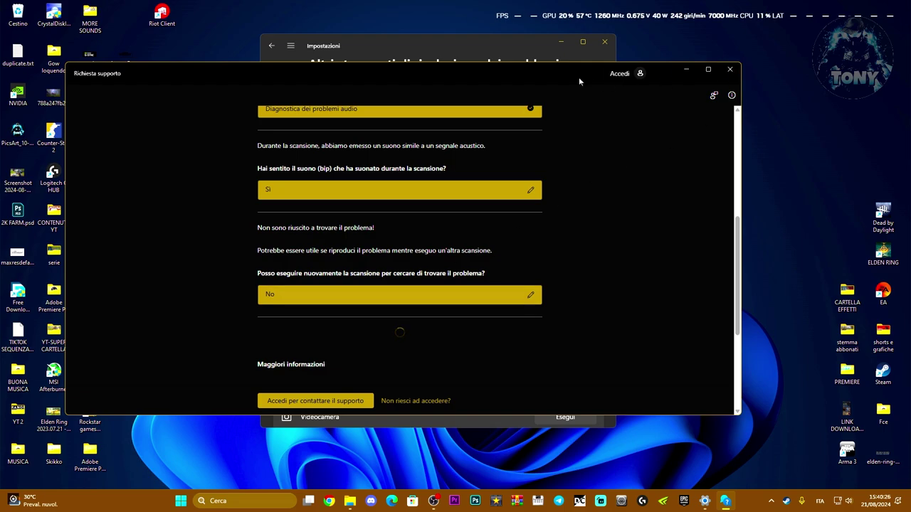
Step: Move the troubleshooter's support window slightly aside, and close it and the Settings window
{"action": "left_click_drag", "start_coordinate": [578, 77], "coordinate": [555, 76]}
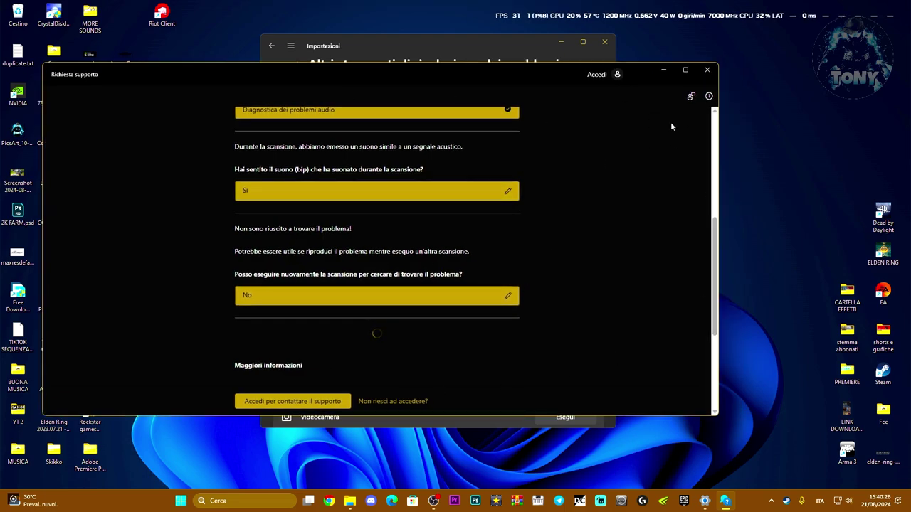
{"action": "left_click", "coordinate": [700, 69]}
{"action": "left_click", "coordinate": [604, 41]}
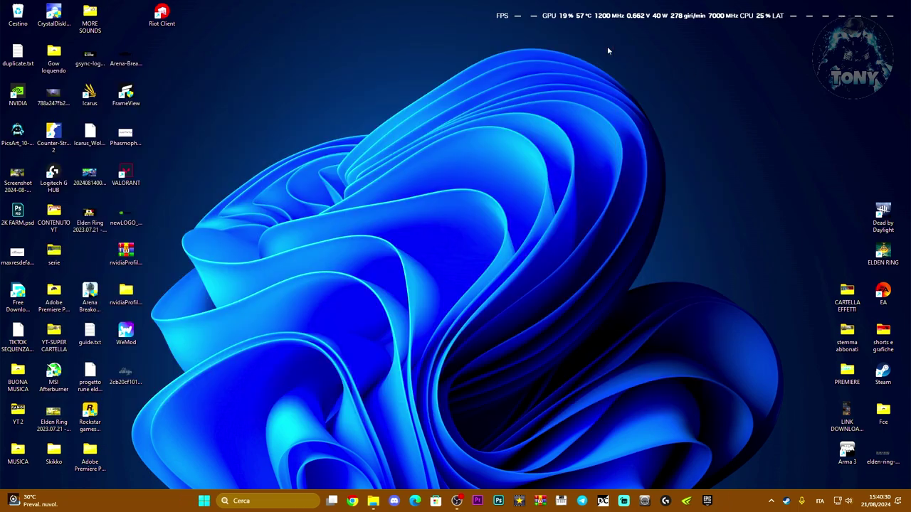
Step: Open the Windows sound settings and launch the classic Audio dialog through Altre impostazioni audio
{"action": "right_click", "coordinate": [850, 503]}
{"action": "left_click", "coordinate": [833, 473]}
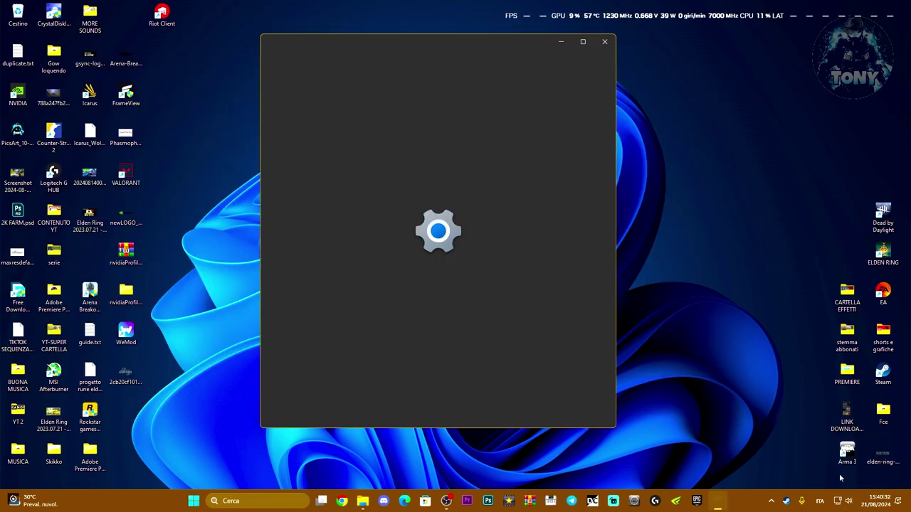
{"action": "scroll", "coordinate": [411, 329], "scroll_direction": "down", "scroll_amount": 10}
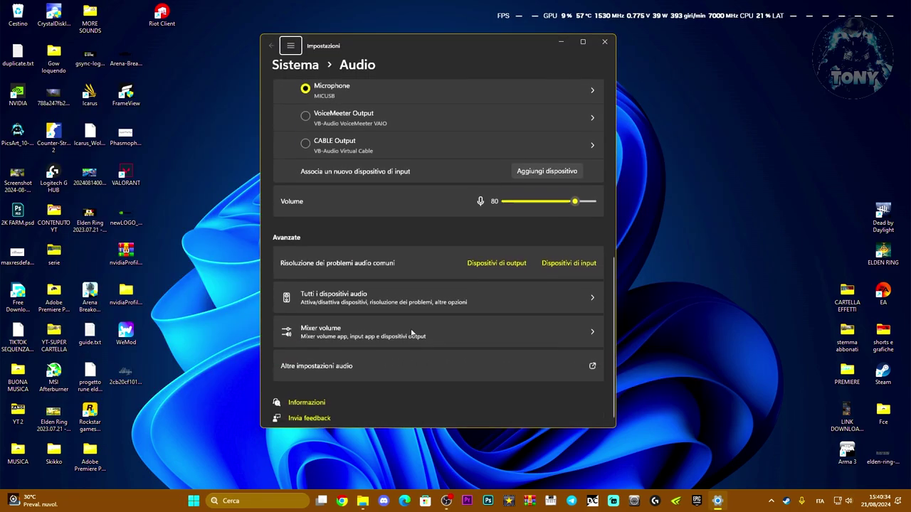
{"action": "left_click", "coordinate": [379, 368]}
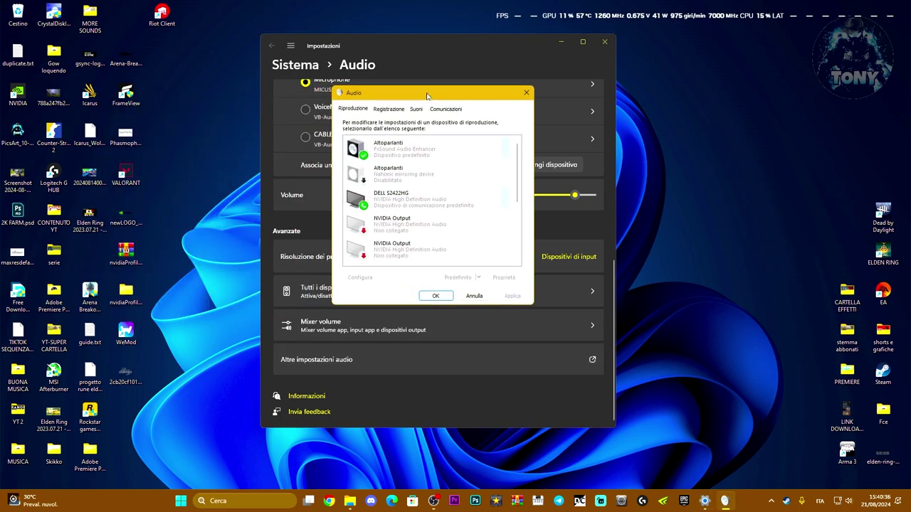
Step: Examine the options available for the FxSound Altoparlanti device and look through the list of playback devices
{"action": "right_click", "coordinate": [387, 147]}
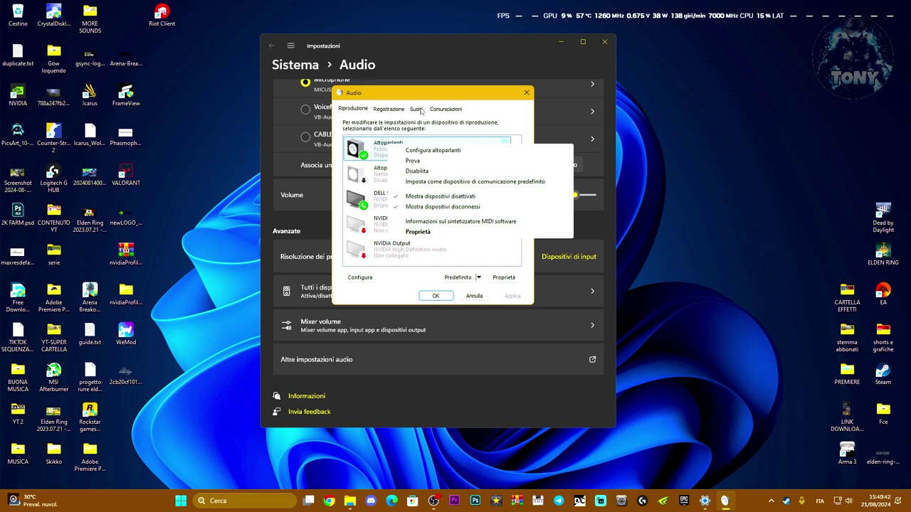
{"action": "left_click", "coordinate": [386, 151]}
{"action": "right_click", "coordinate": [386, 151]}
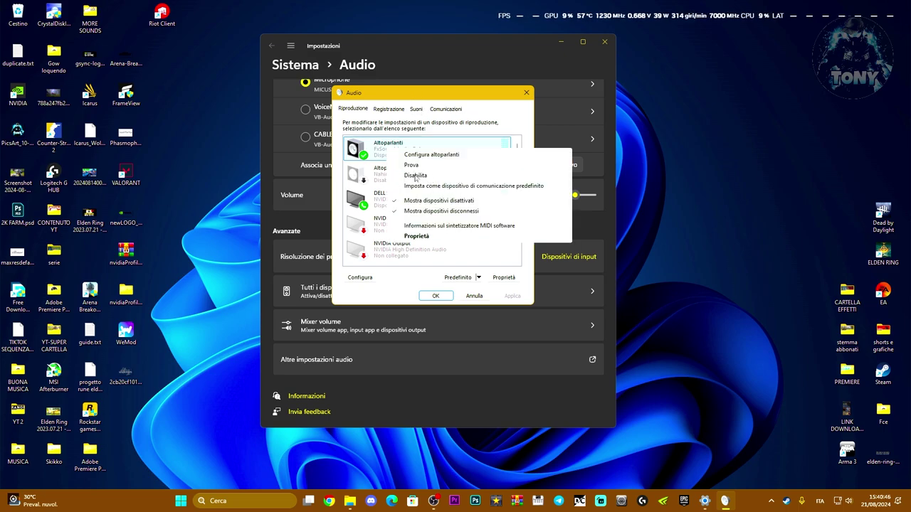
{"action": "left_click", "coordinate": [447, 222]}
{"action": "scroll", "coordinate": [447, 222], "scroll_direction": "down", "scroll_amount": 5}
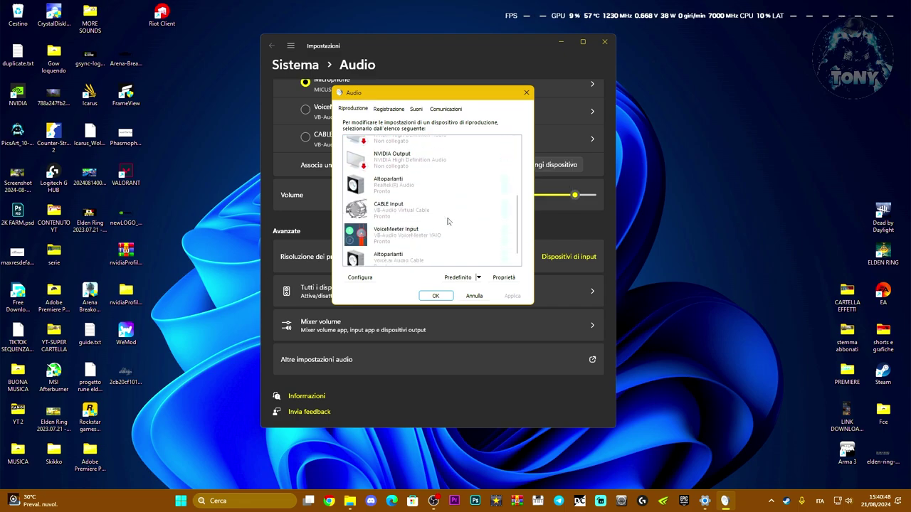
{"action": "scroll", "coordinate": [407, 153], "scroll_direction": "up", "scroll_amount": 5}
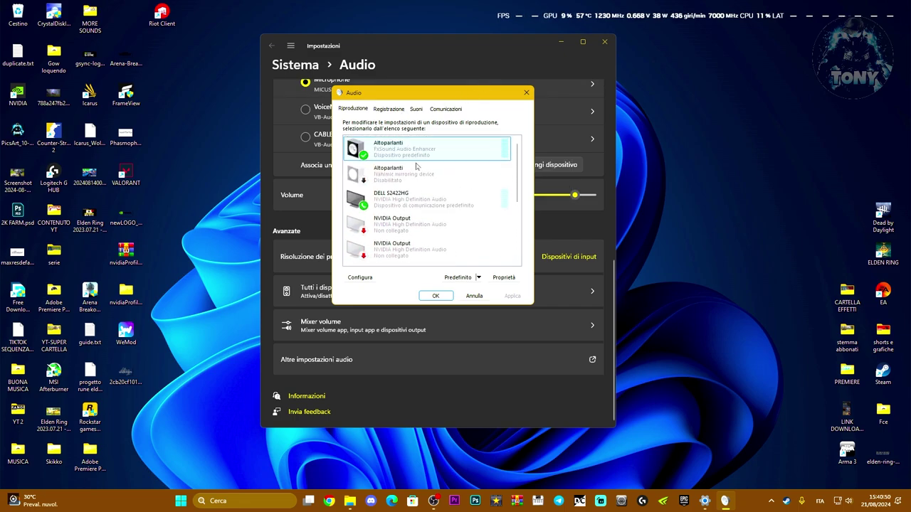
Step: Open the properties of the FxSound Altoparlanti and review the Livelli, Avanzate and Audio spaziale settings
{"action": "double_click", "coordinate": [407, 142]}
{"action": "left_click", "coordinate": [386, 144]}
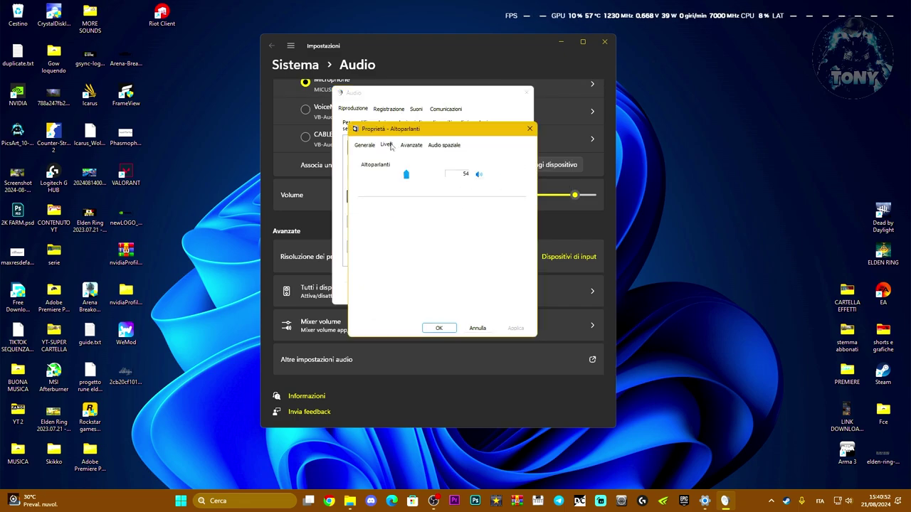
{"action": "left_click", "coordinate": [411, 144]}
{"action": "left_click", "coordinate": [387, 146]}
{"action": "left_click", "coordinate": [412, 145]}
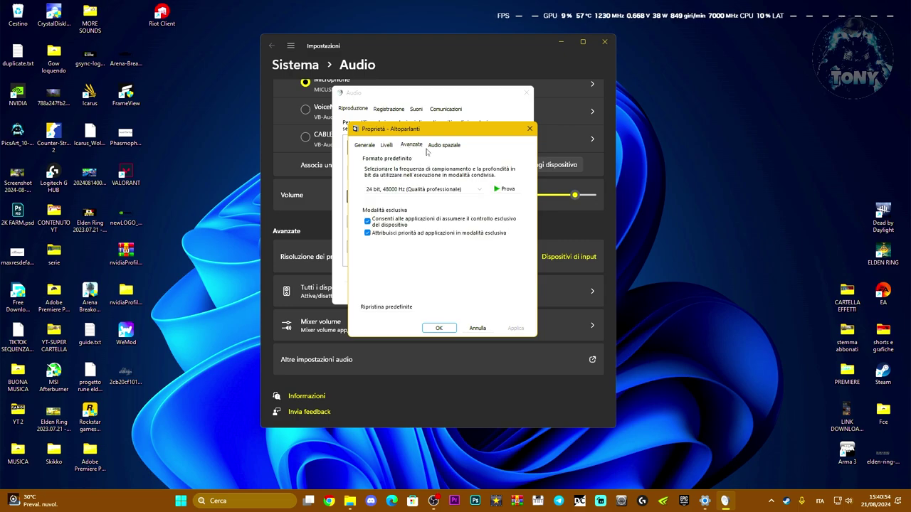
{"action": "left_click", "coordinate": [444, 146]}
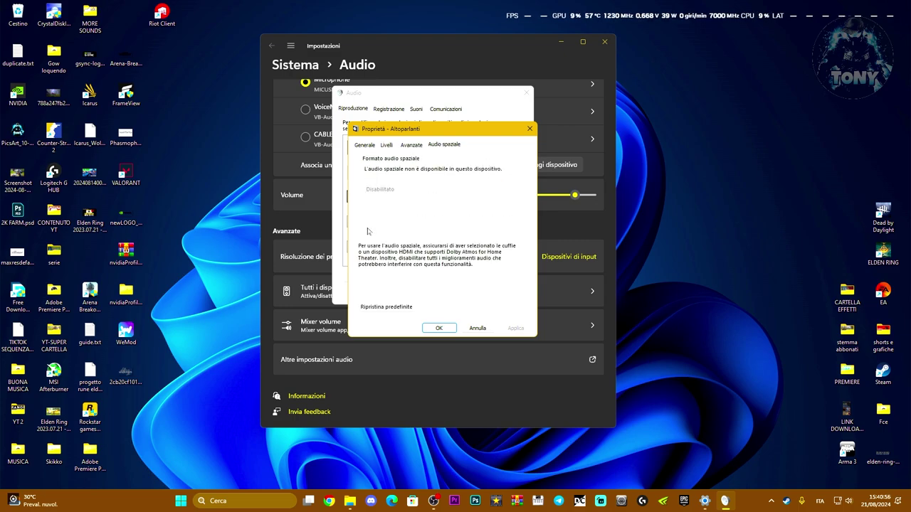
Step: Confirm the speaker properties with OK, and close the Audio dialog and the Settings window
{"action": "left_click", "coordinate": [435, 328]}
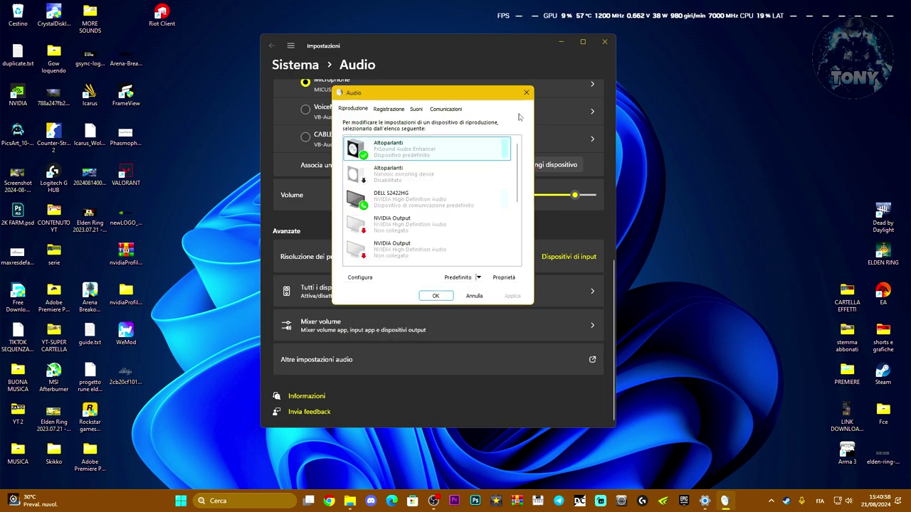
{"action": "left_click", "coordinate": [526, 93]}
{"action": "left_click", "coordinate": [605, 42]}
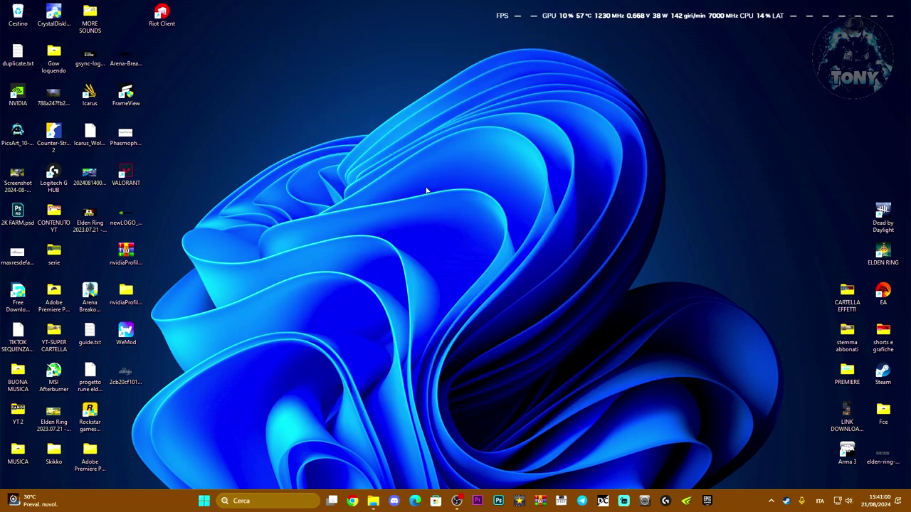